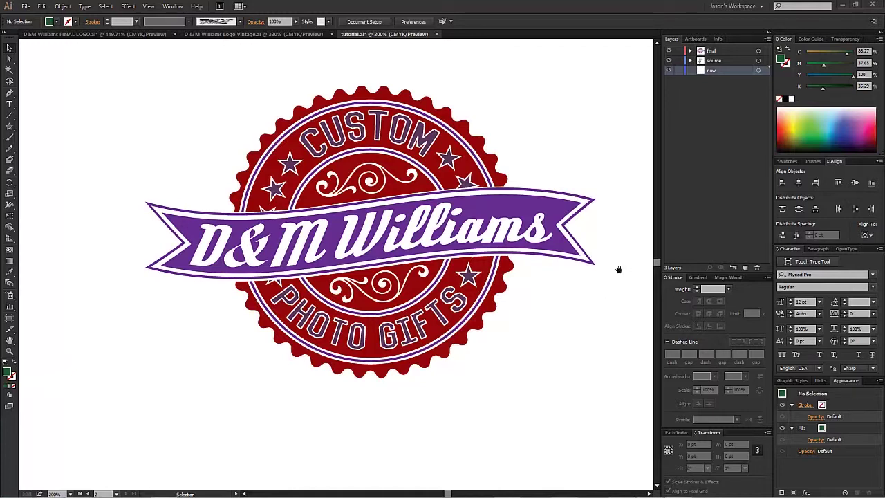
Step: Pan to the second artboard's black-and-white badge and select the D&M Williams banner path
key("space")
scroll(541, 297, "right", 5)
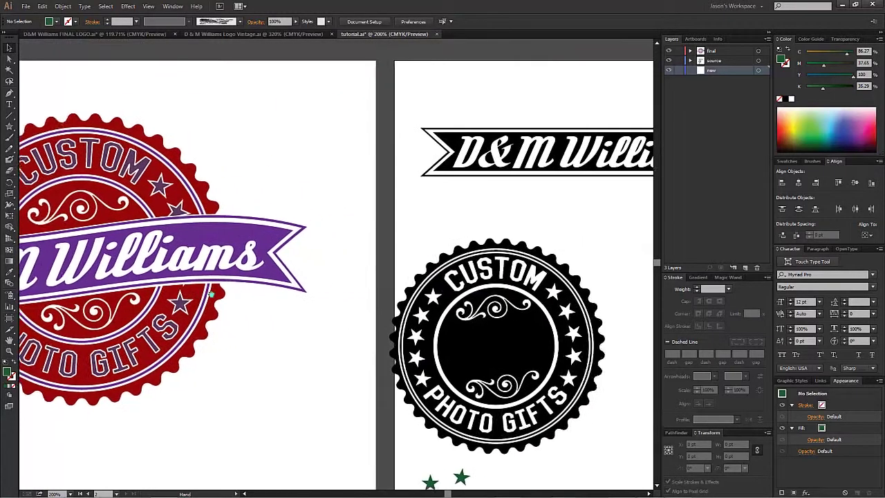
left_click_drag(542, 312, 173, 174)
scroll(194, 247, "up", 1)
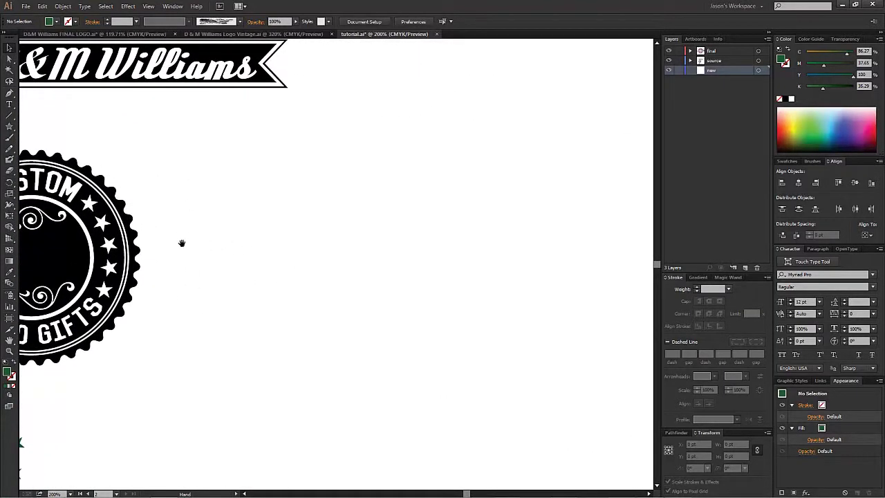
left_click_drag(176, 243, 166, 243)
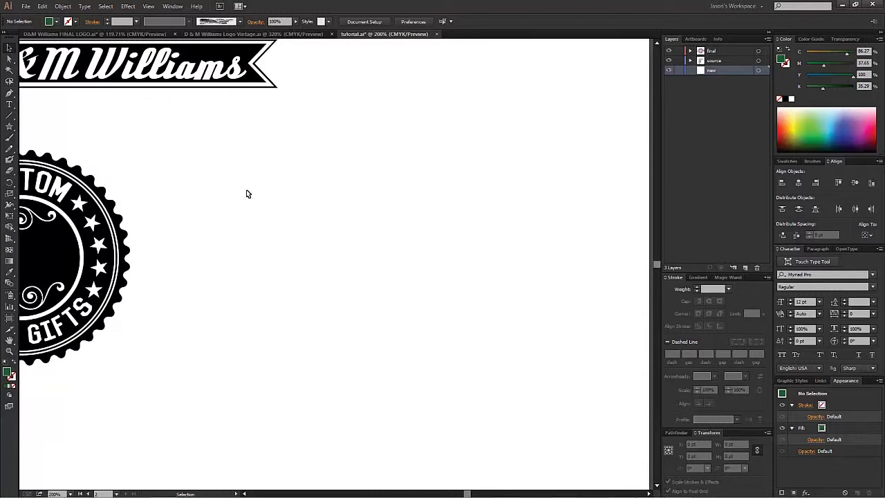
left_click(215, 54)
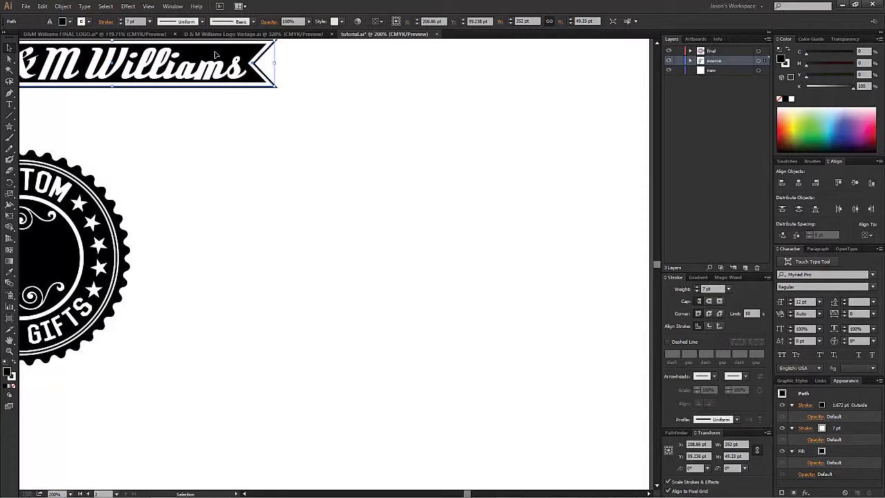
Step: Alt-drag a copy of the banner to the canvas centre and select the copy
left_click_drag(214, 52, 507, 196)
left_click(518, 245)
left_click(511, 201)
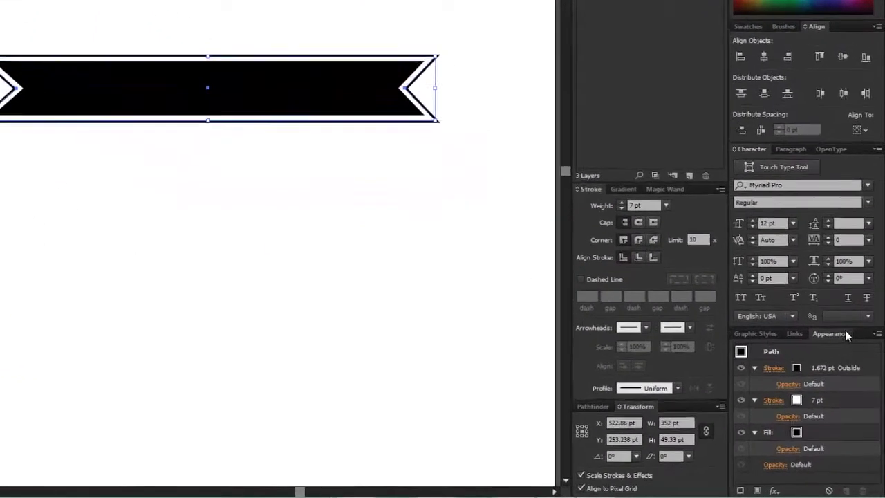
Step: Clear the copy's appearance, fill it black, and move it onto the 'new' layer
left_click_drag(809, 318, 379, 122)
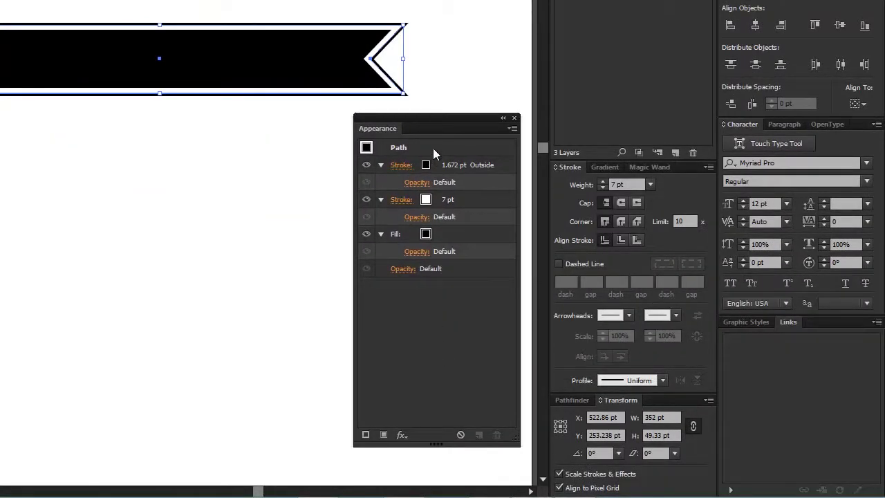
left_click(461, 435)
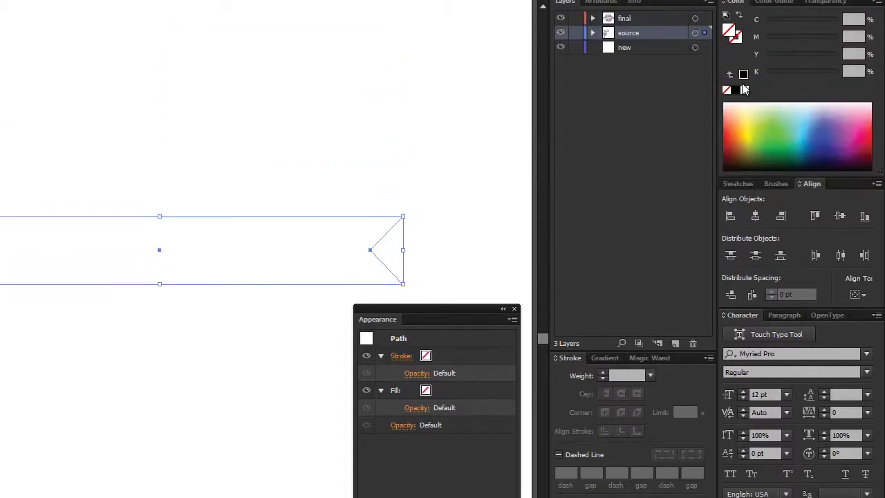
left_click(745, 89)
left_click(417, 177)
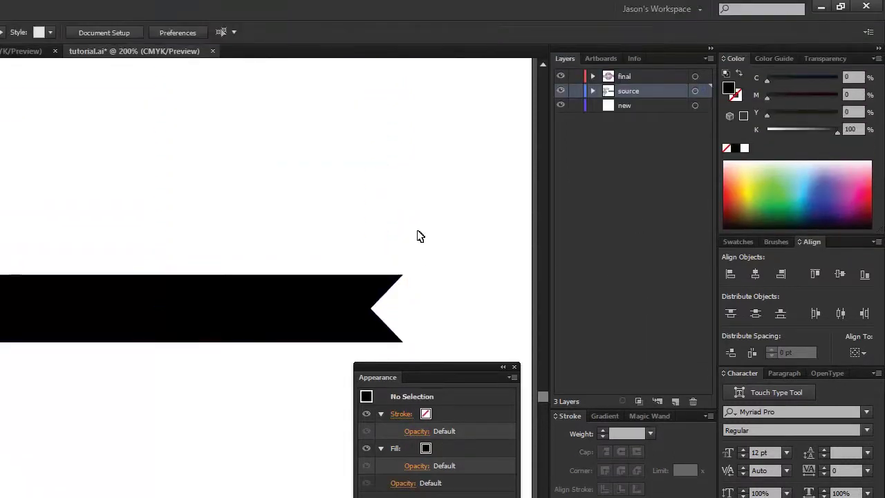
left_click(320, 314)
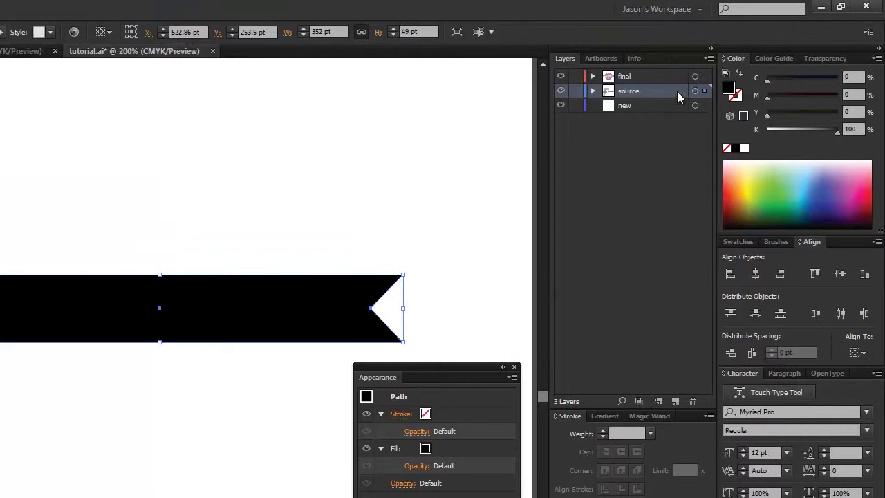
left_click_drag(704, 91, 705, 105)
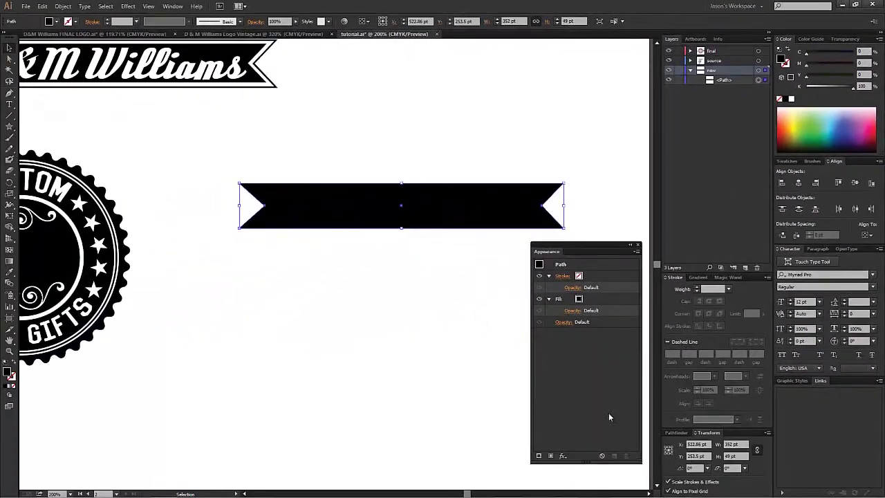
Step: Add a second fill below the stroke and colour it CMYK Blue
left_click(551, 455)
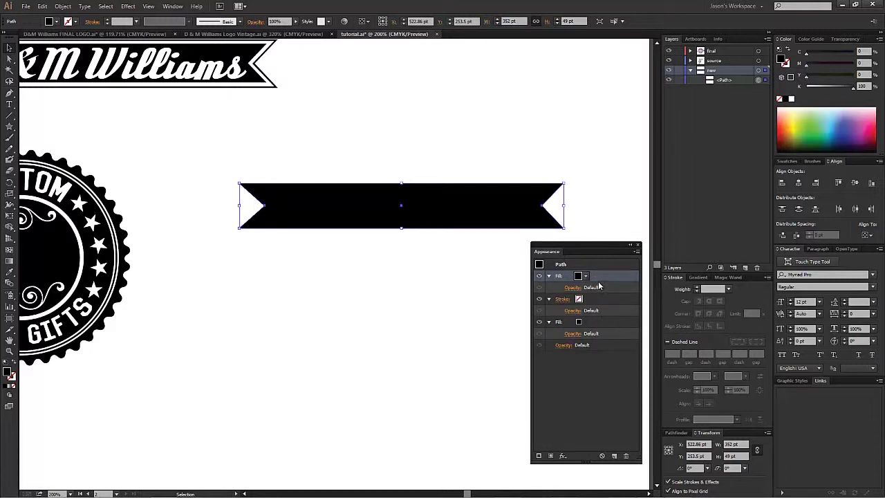
left_click_drag(598, 278, 598, 340)
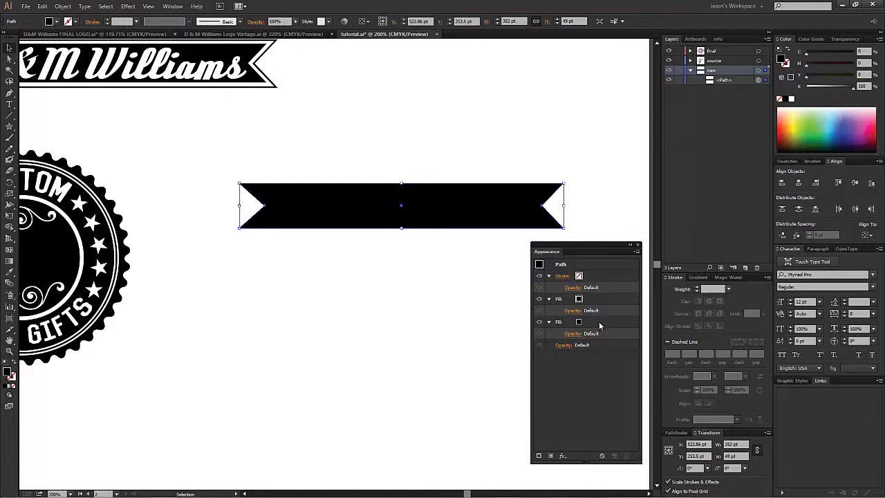
left_click(599, 325)
left_click(581, 322)
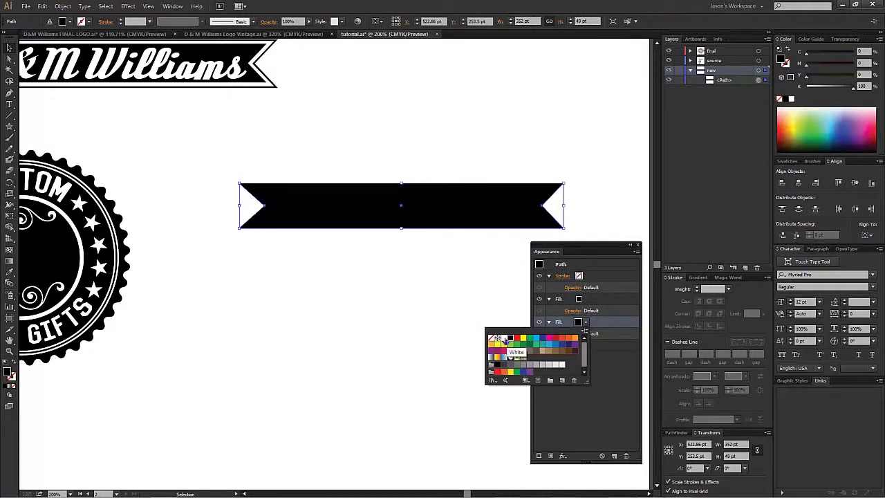
left_click(503, 340)
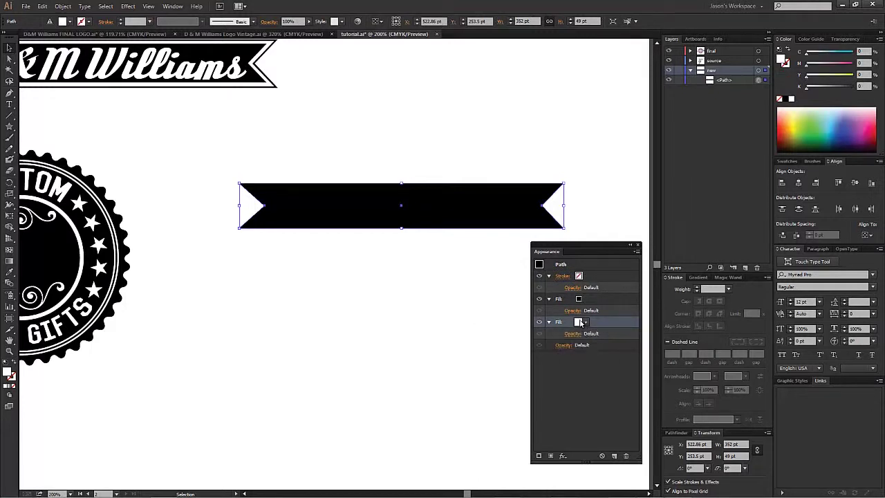
left_click(583, 322)
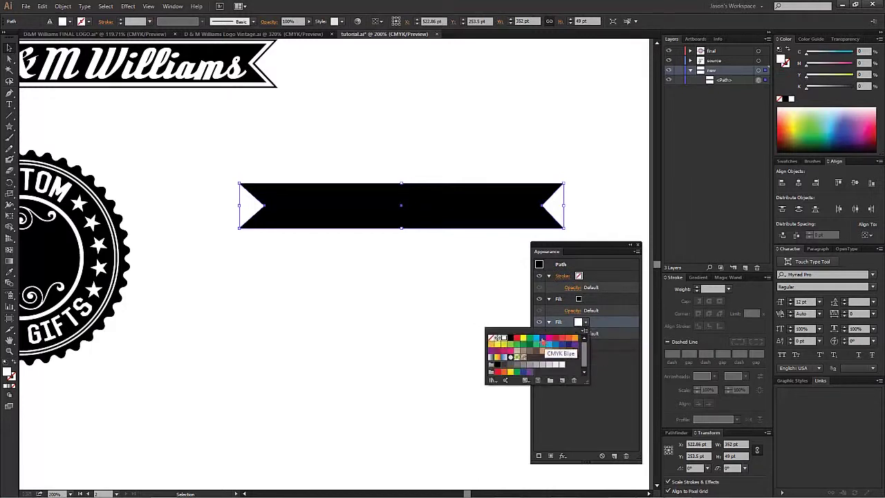
left_click(542, 340)
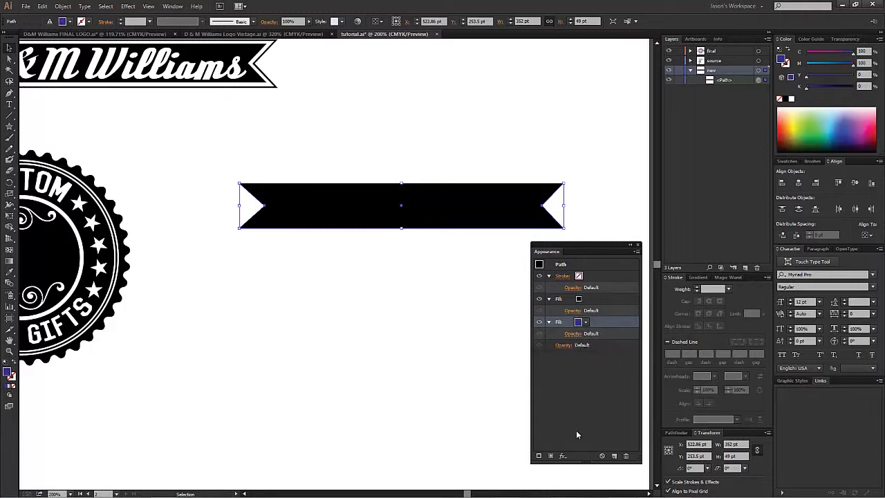
left_click(564, 456)
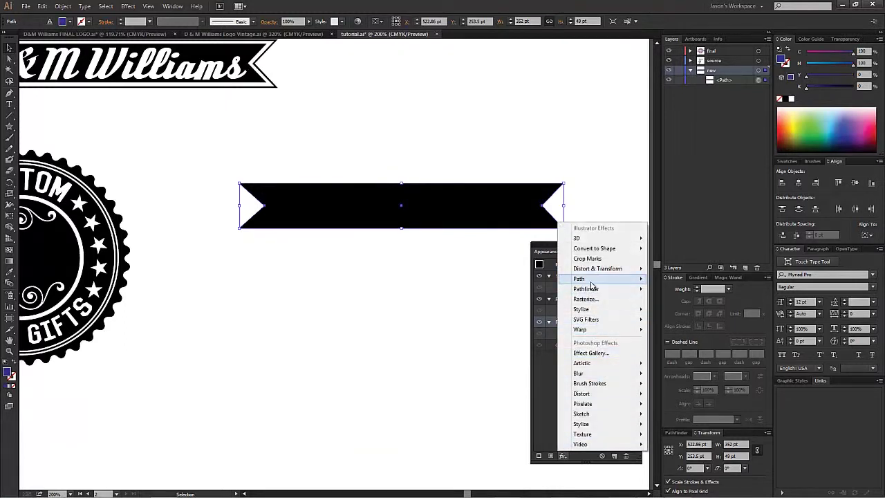
Step: Offset the blue fill outward by 7 pt with Offset Path
mouse_move(605, 282)
left_click(674, 279)
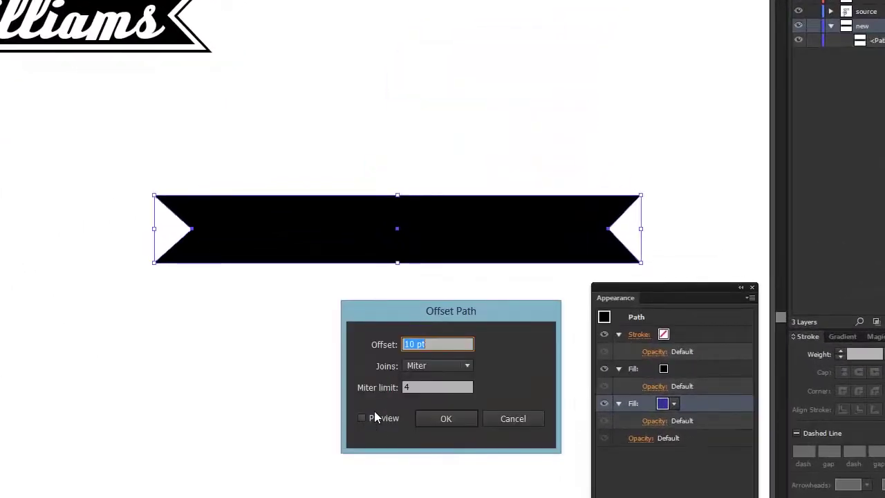
left_click(374, 415)
left_click(428, 344)
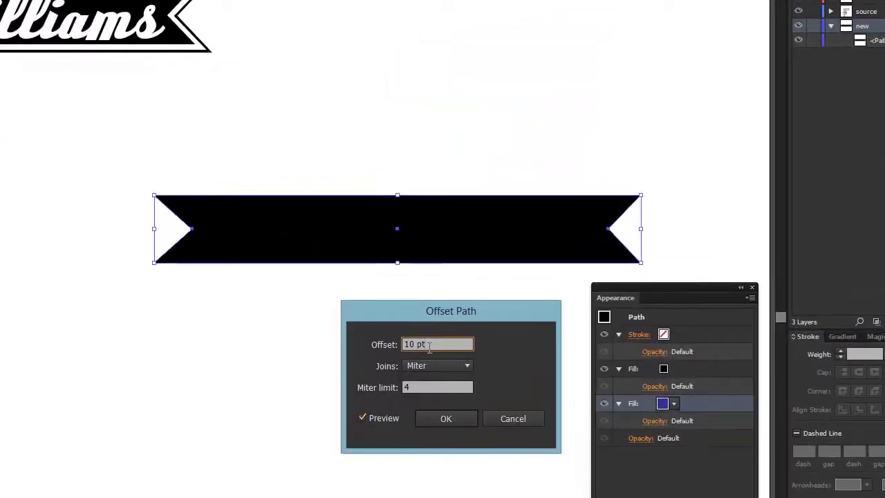
key("Down")
key("Down")
key("Down")
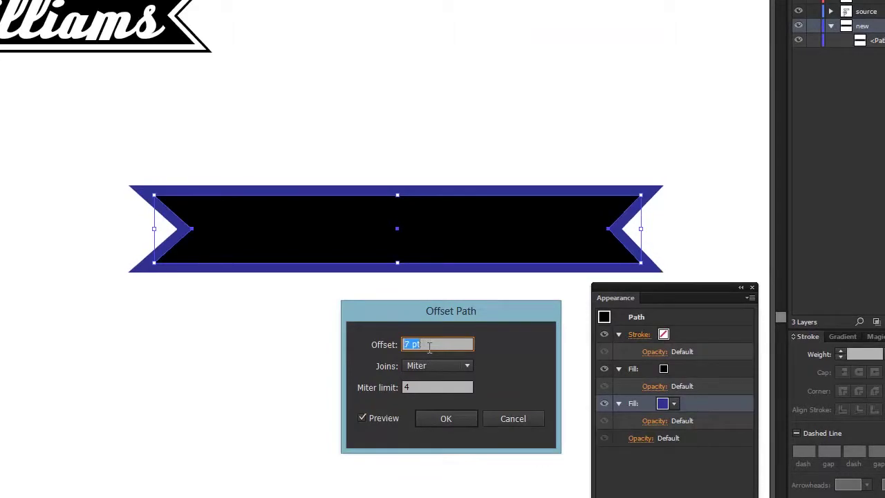
key("Down")
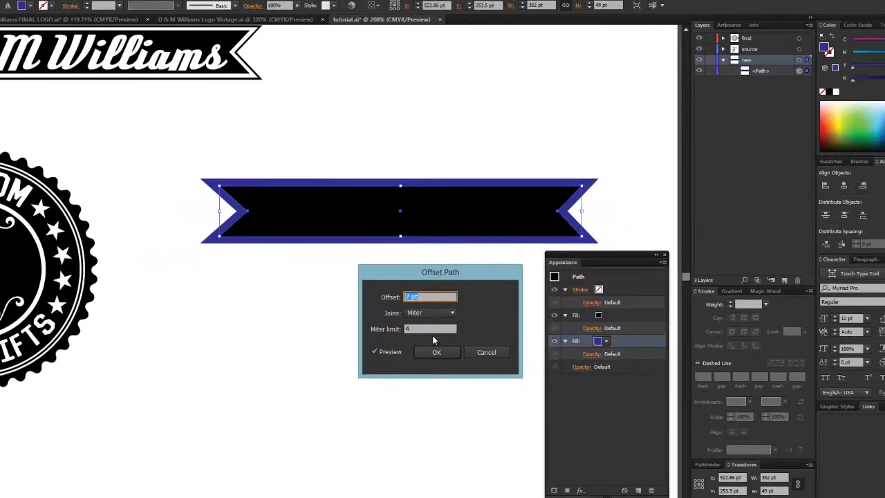
left_click(443, 421)
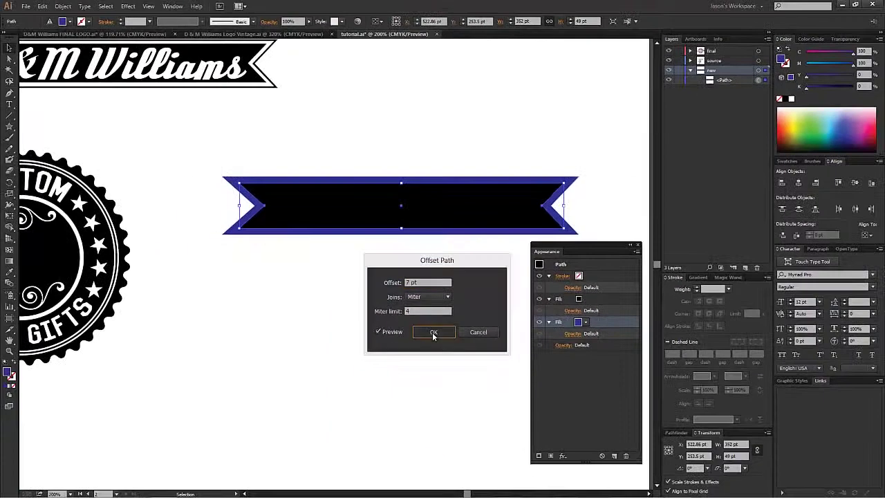
Step: Add a third black fill at the bottom and give it a 10 pt Offset Path
left_click(550, 456)
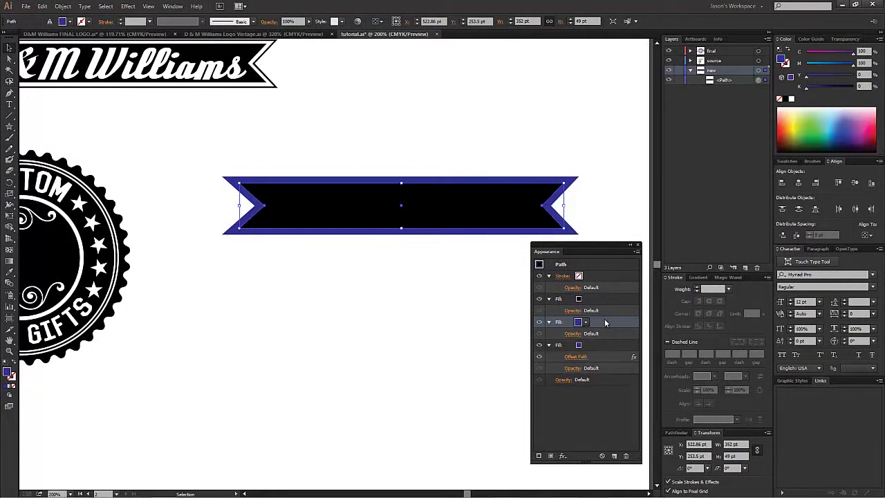
left_click_drag(611, 326, 610, 375)
left_click(585, 358)
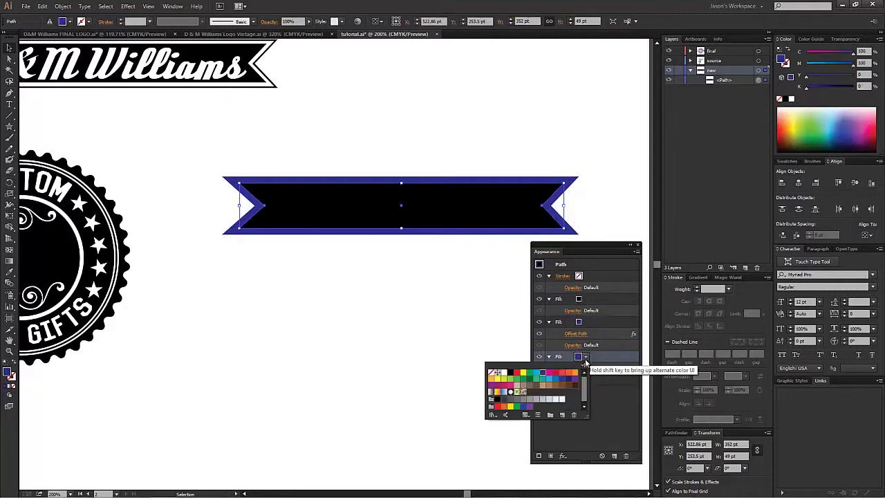
left_click(510, 372)
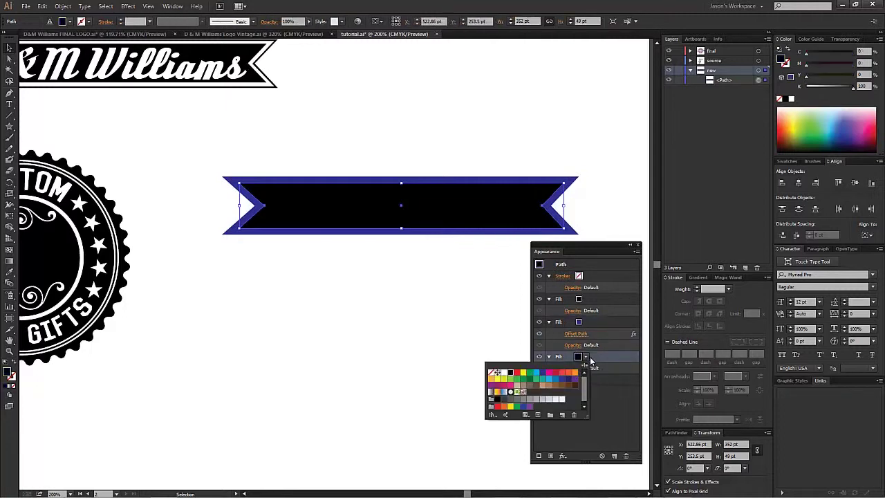
left_click(563, 455)
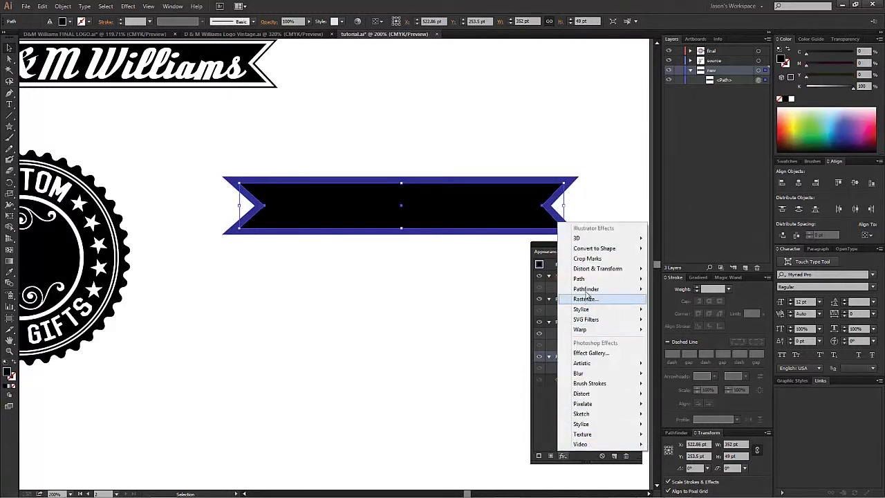
mouse_move(588, 278)
left_click(674, 279)
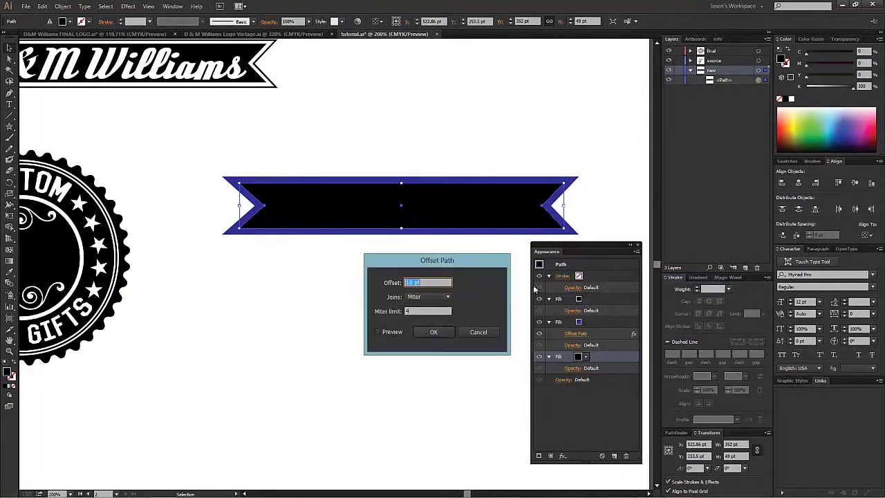
left_click(399, 332)
double_click(431, 283)
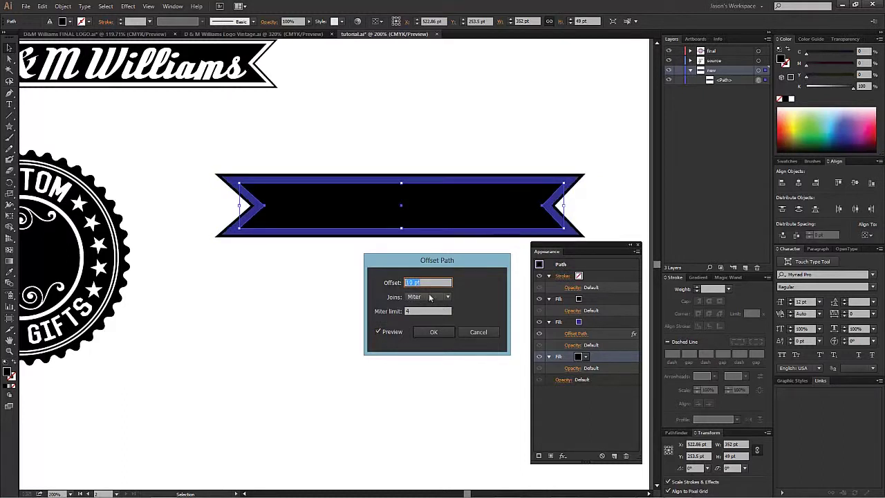
left_click(434, 332)
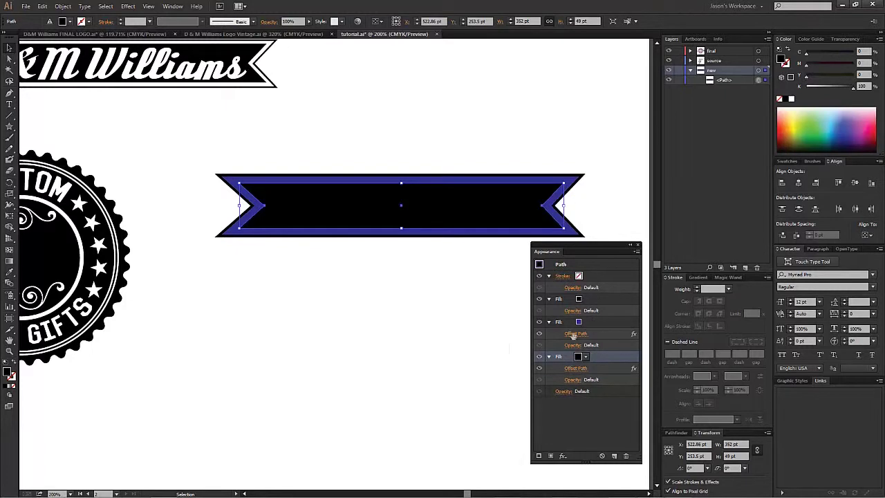
Step: Lower the blue border's Offset Path to 5 pt
left_click(573, 335)
left_click_drag(482, 260, 475, 299)
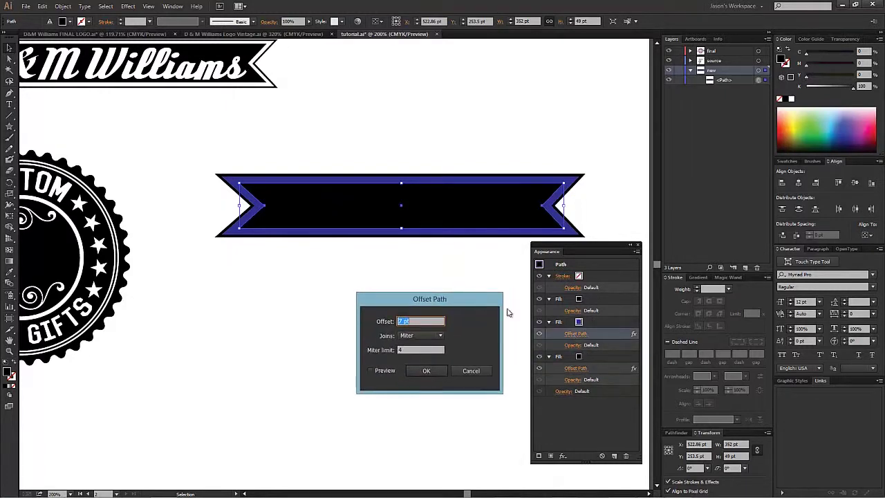
left_click(471, 371)
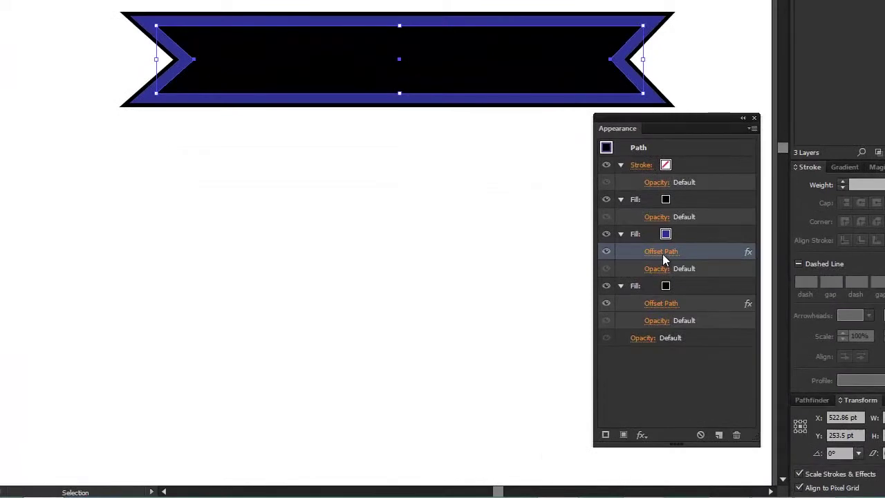
left_click(661, 251)
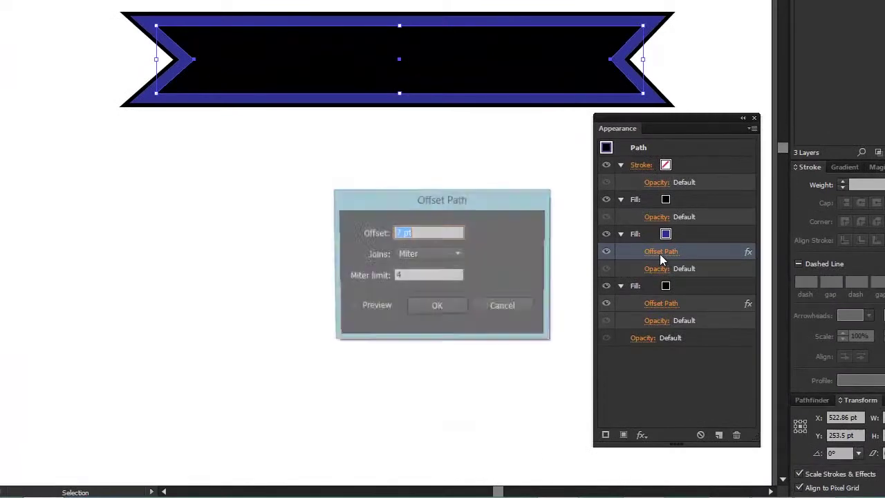
left_click(372, 301)
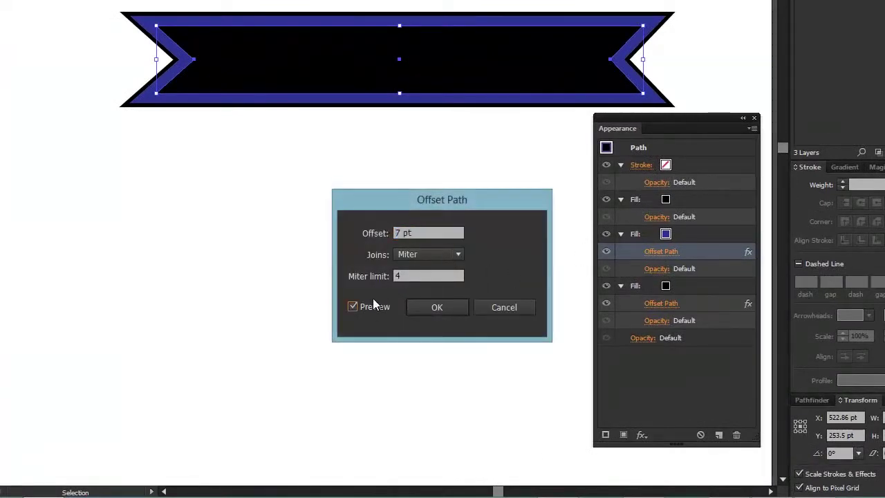
left_click(425, 232)
key("Down")
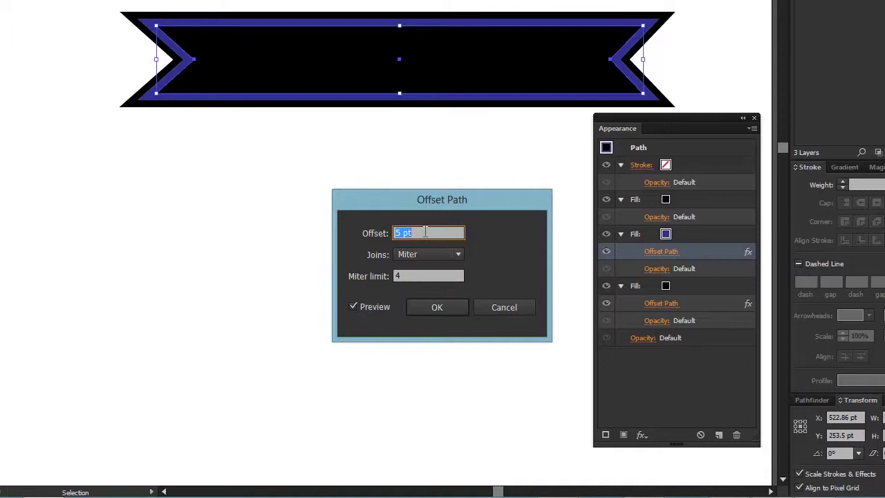
left_click(425, 315)
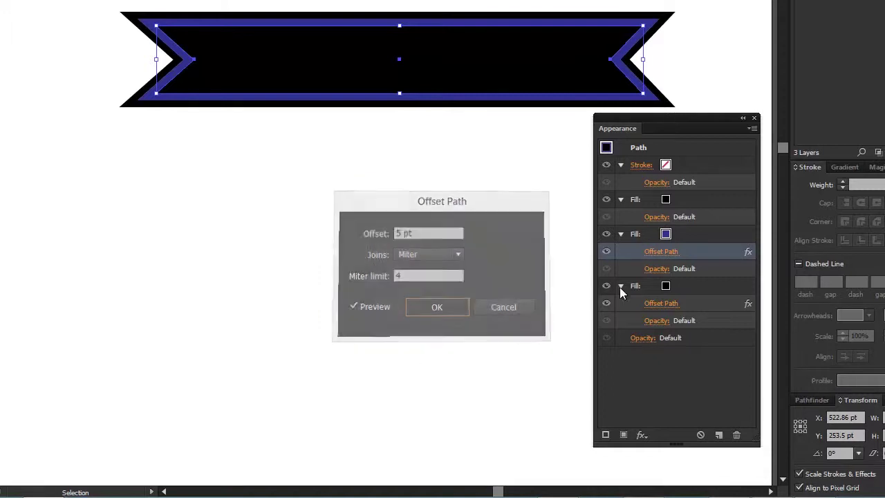
Step: Lower the outer black border's offset to 8 pt and reselect the banner
left_click(672, 307)
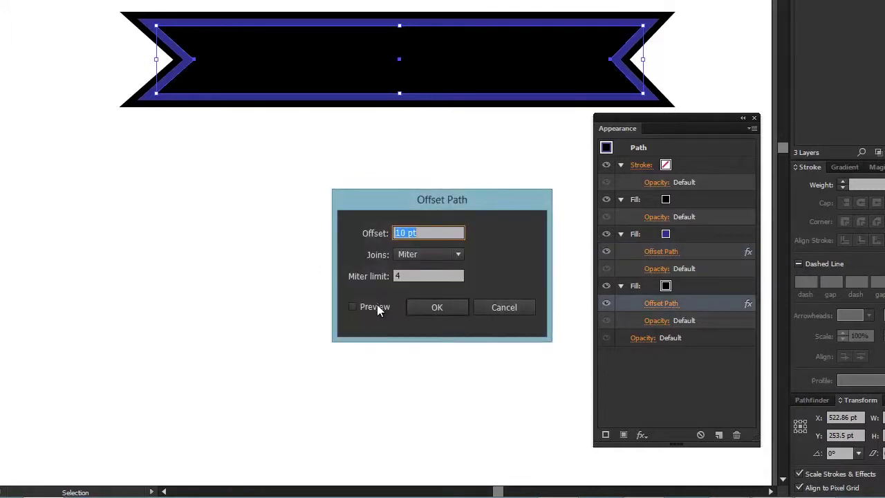
left_click(353, 306)
left_click(428, 235)
key("Down")
key("Down")
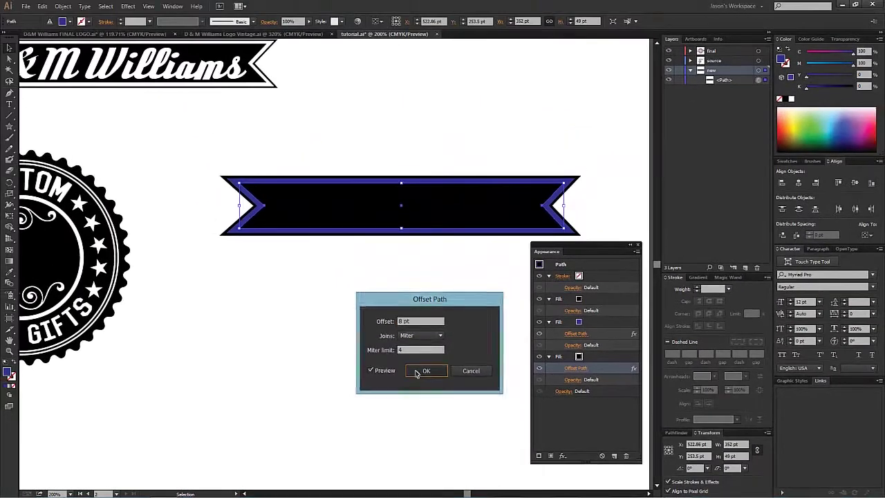
left_click(431, 341)
left_click(474, 273)
left_click(482, 216)
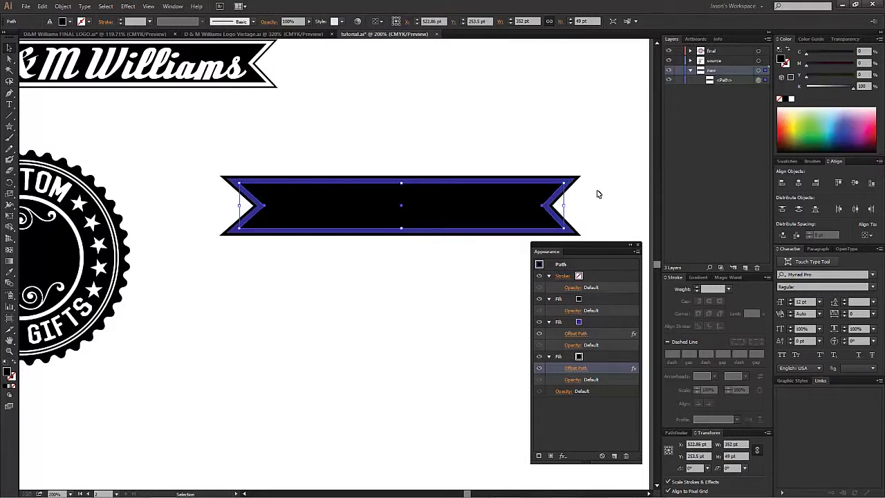
Step: Change the banner's blue border fill to White
mouse_move(611, 246)
left_mouse_down()
mouse_move(595, 255)
mouse_move(600, 249)
left_mouse_up()
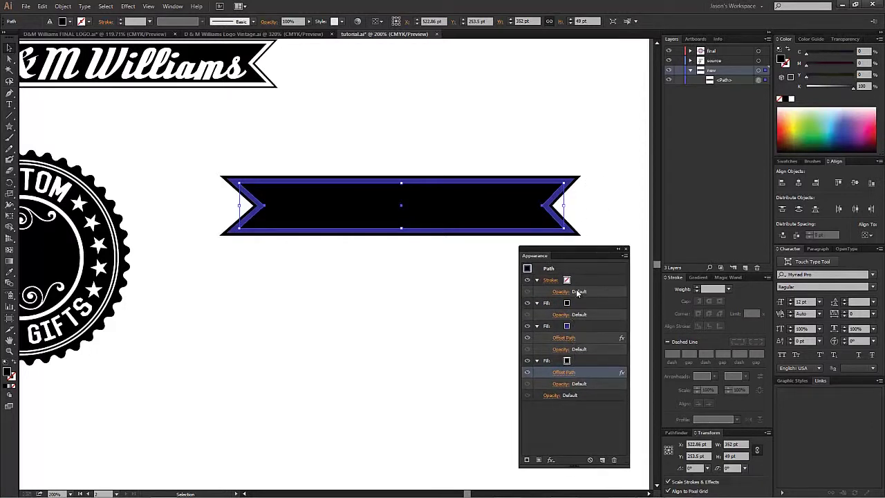
left_click(572, 326)
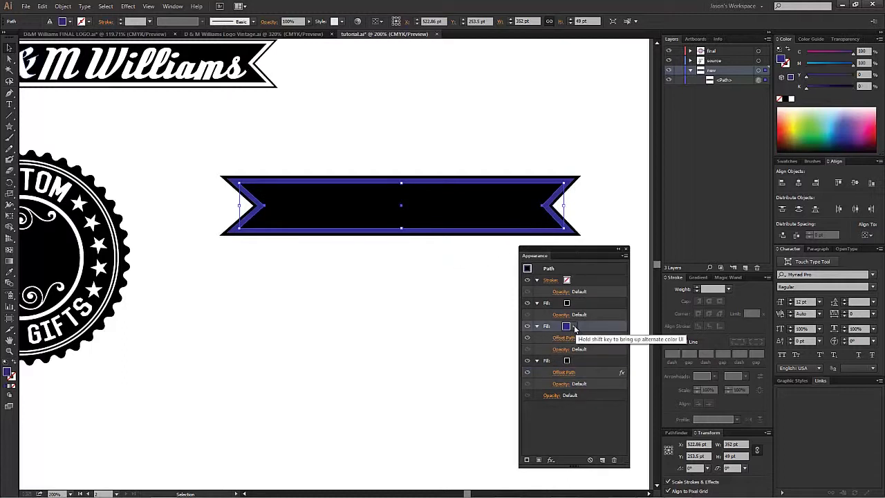
left_click(573, 325)
left_click(485, 343)
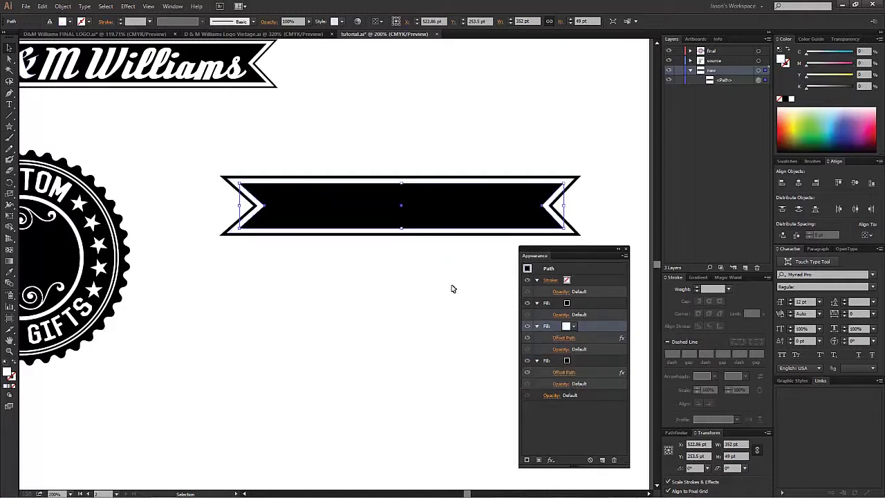
Step: Duplicate the D&M Williams lettering onto the banner and centre it vertically
left_click(216, 69)
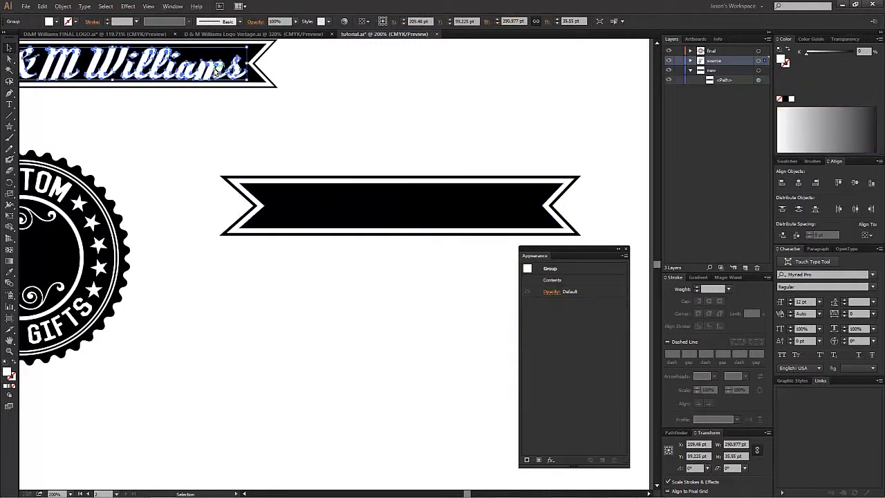
left_click_drag(215, 71, 505, 215)
left_click_drag(460, 168, 486, 249)
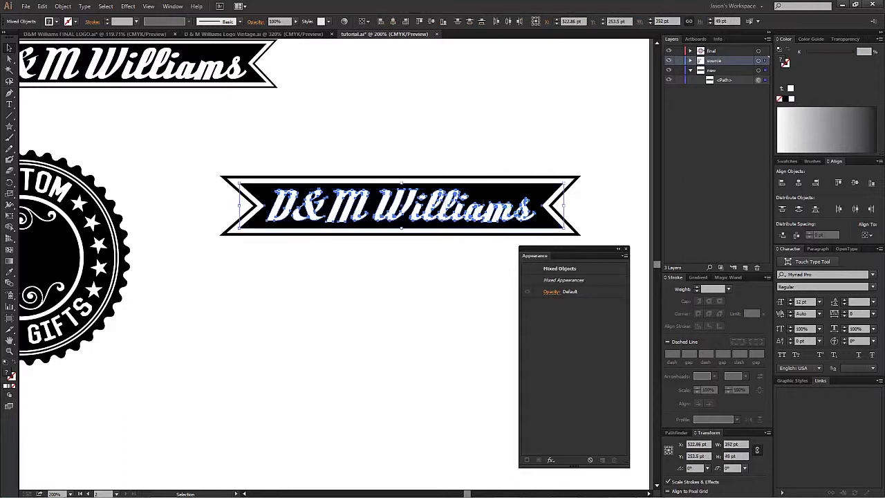
left_click(852, 184)
left_click(552, 460)
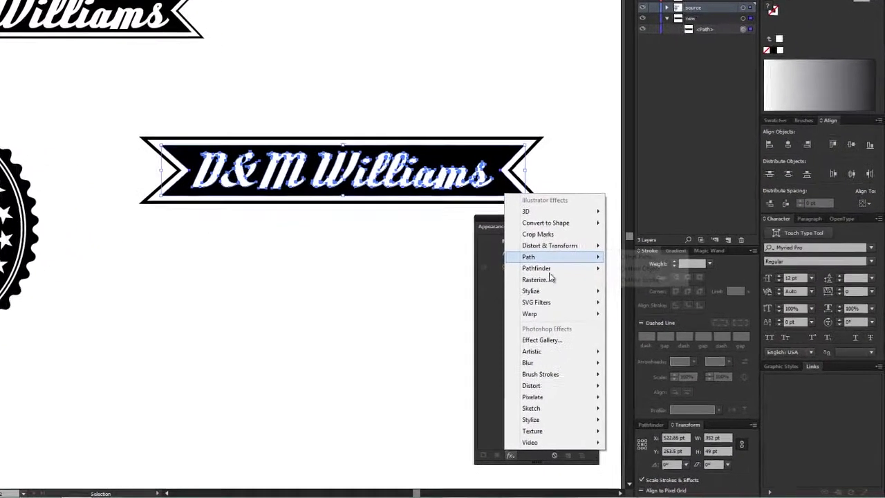
Step: Preview a Flag warp at -55% bend on the banner and lettering, keeping Warp Options open
mouse_move(530, 313)
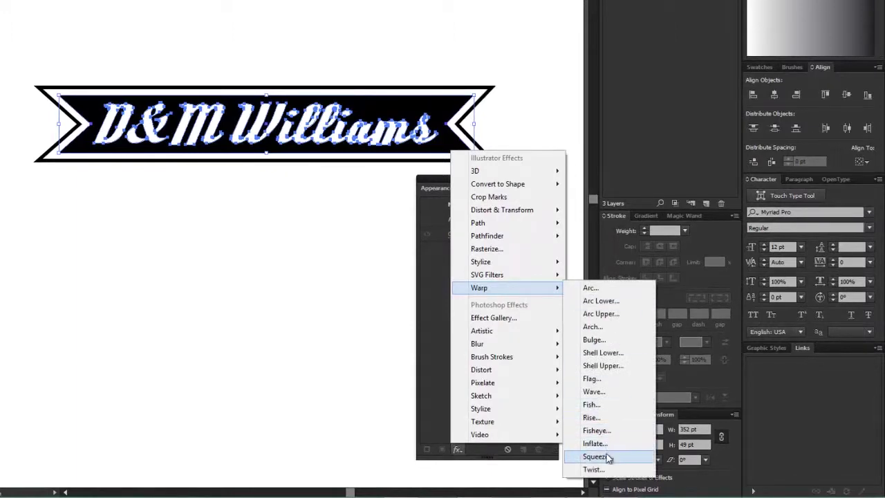
left_click(599, 378)
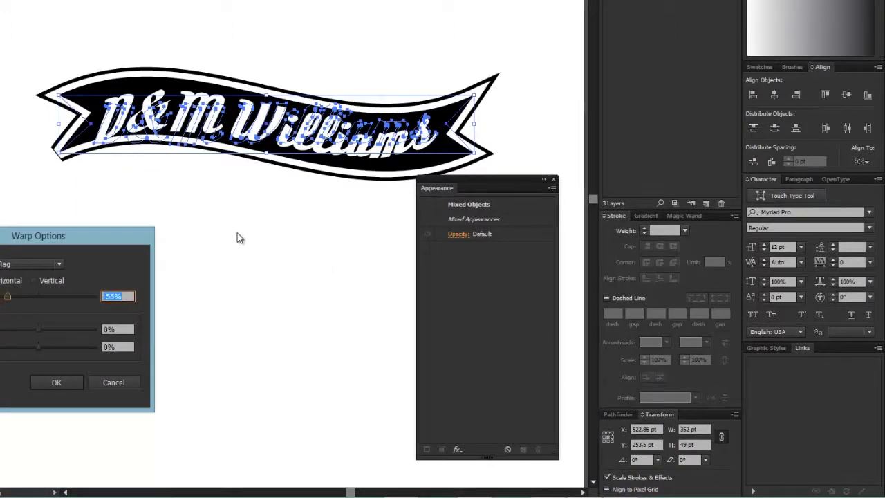
left_click_drag(103, 241, 257, 231)
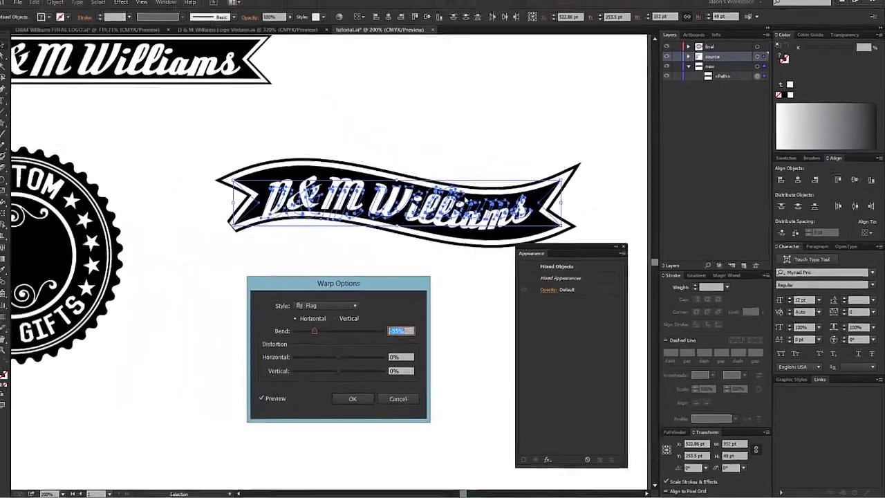
Step: Cancel the warp, group banner and lettering, and apply a 45% Flag warp
left_click(403, 400)
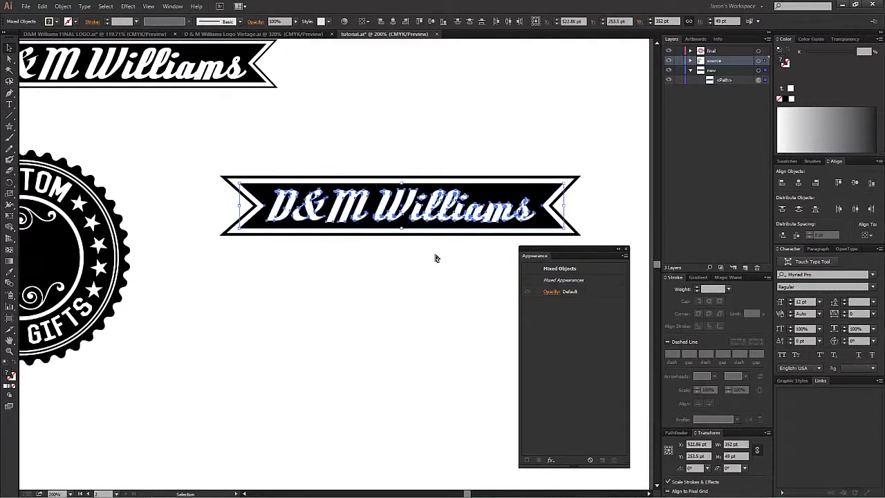
key("ctrl+g")
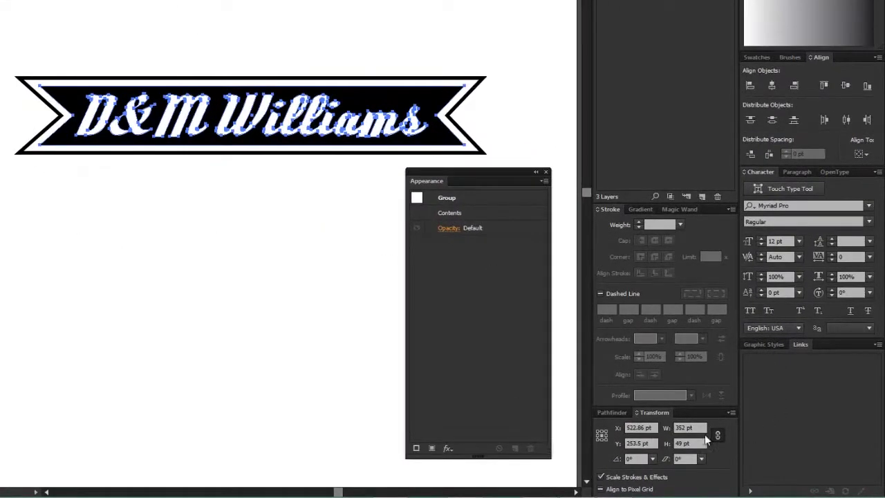
left_click(448, 448)
mouse_move(478, 284)
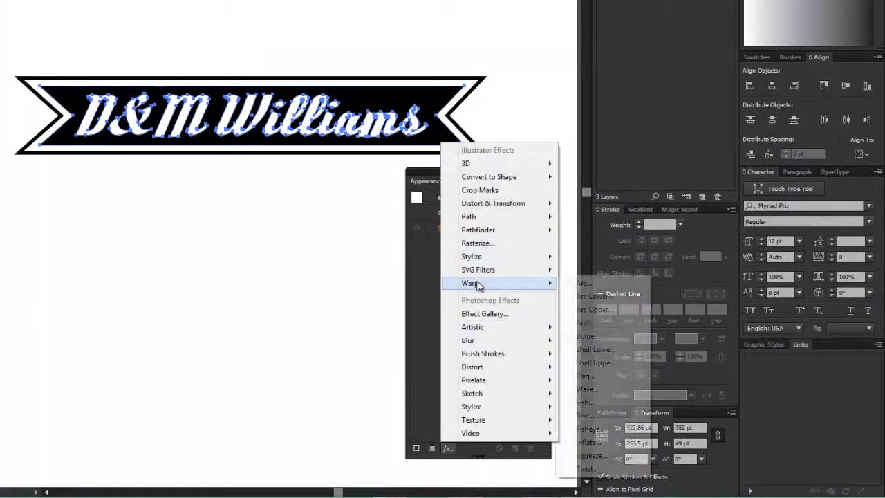
left_click(586, 375)
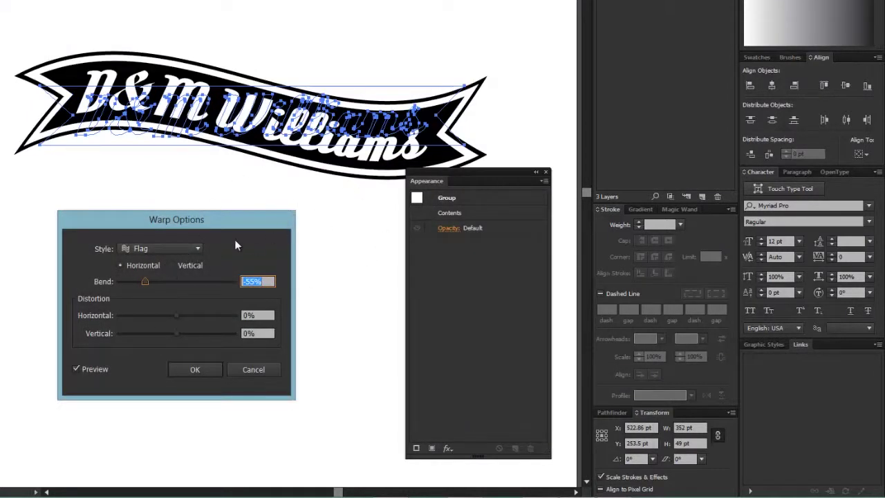
left_click_drag(145, 277, 201, 281)
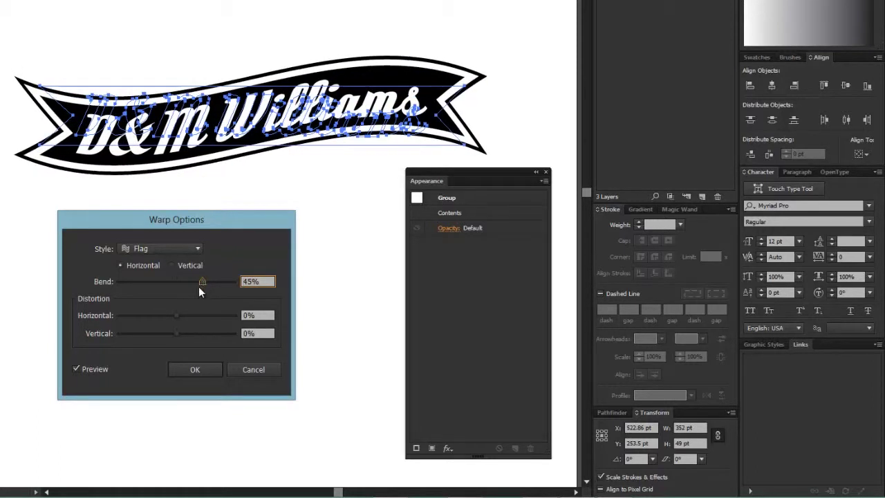
left_click(188, 369)
Step: Move the warped banner group up near the top of the artboard
left_click(326, 250)
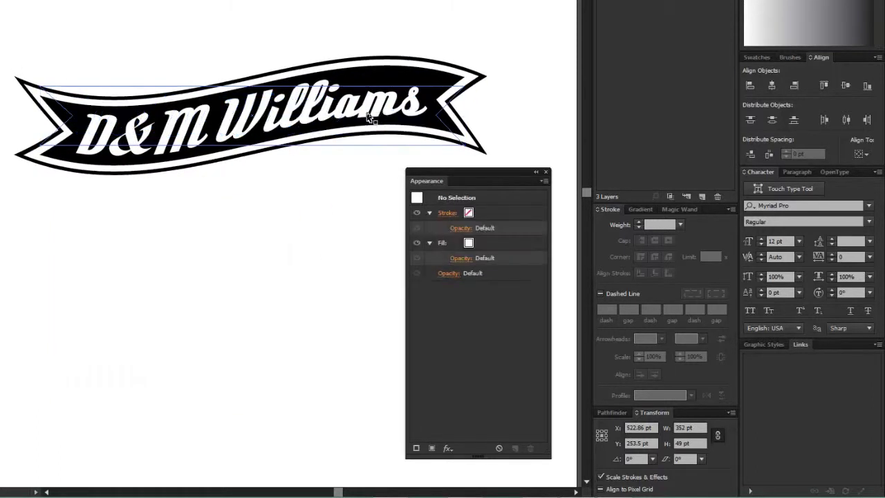
left_click_drag(316, 28, 366, 68)
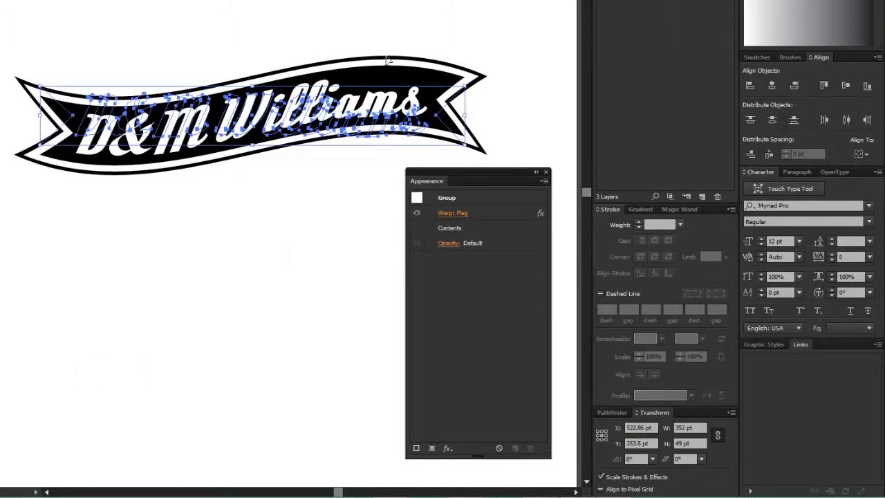
left_click_drag(338, 200, 399, 46)
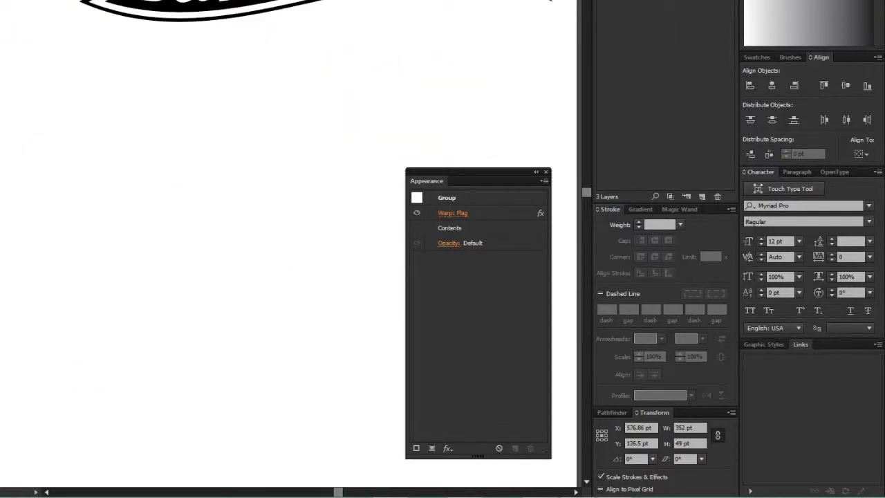
left_click_drag(414, 1, 410, 32)
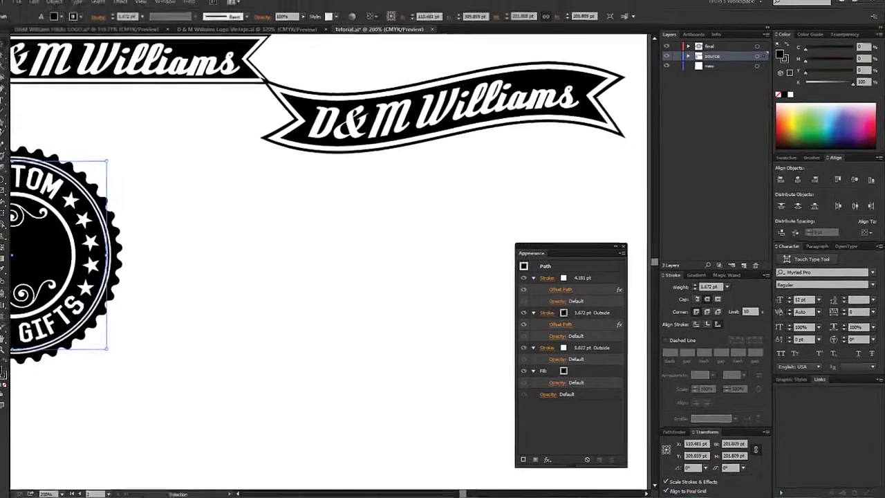
Step: Draw a roughly 219 pt black circle below the banner and make its stroke white
left_click_drag(12, 126, 48, 154)
left_click_drag(345, 298, 431, 422)
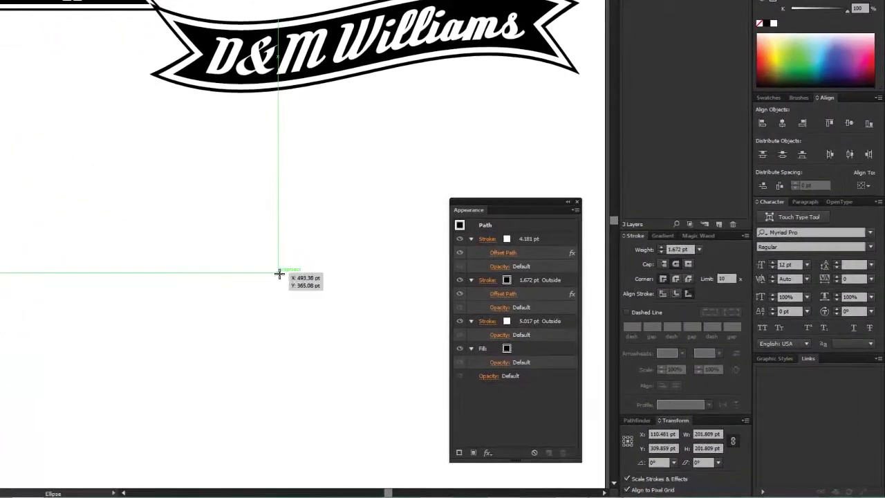
left_click_drag(374, 412, 352, 392)
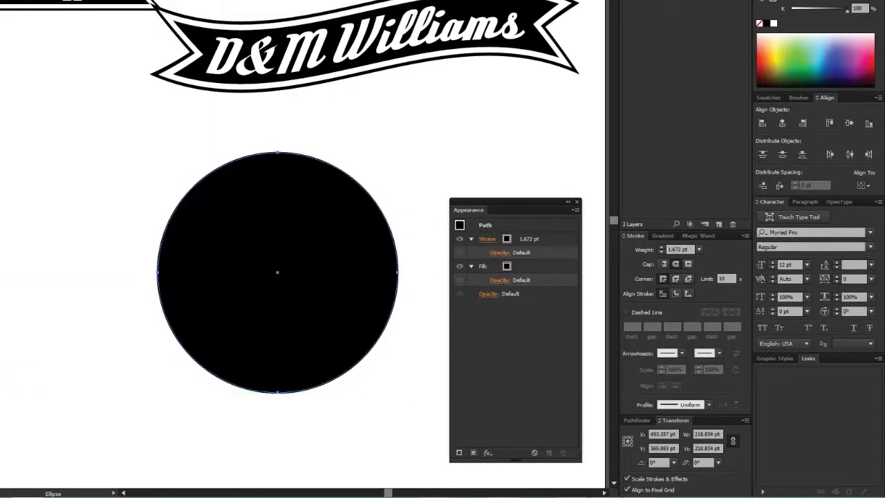
left_click_drag(313, 247, 306, 243)
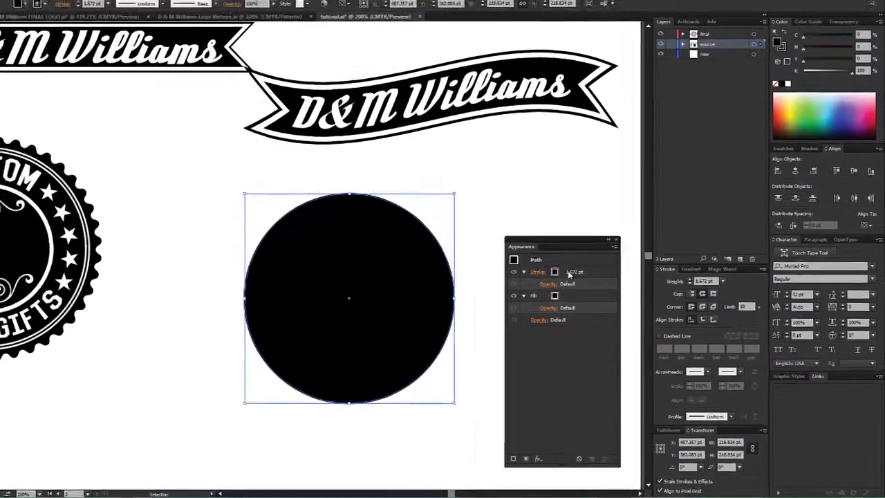
left_click(477, 239)
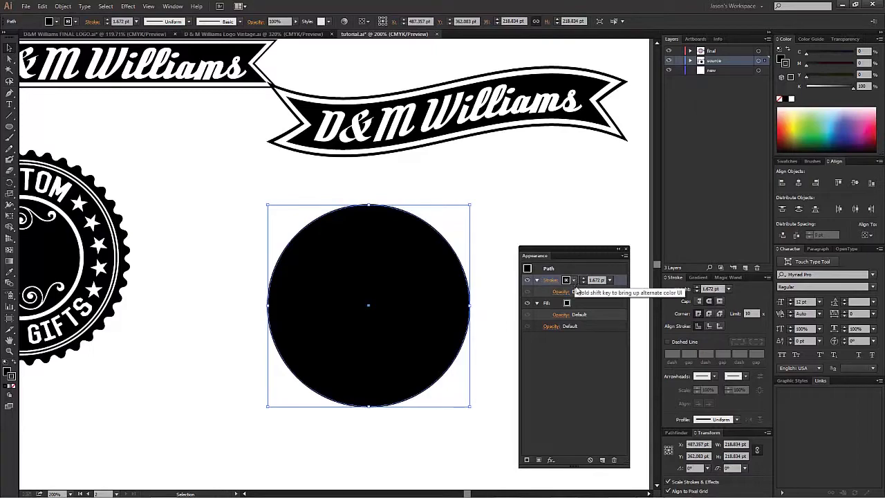
left_click(574, 280)
left_click(568, 301)
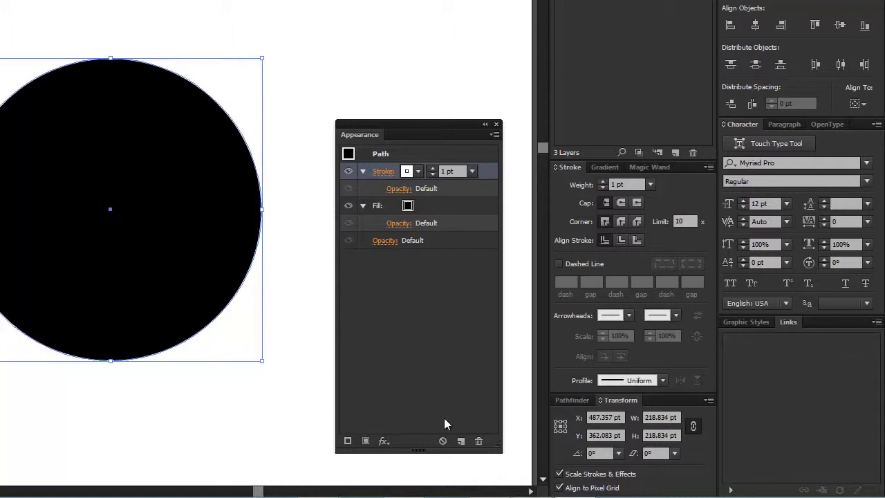
Step: Inset the circle's white stroke with a -31 pt Offset Path
left_click(385, 442)
mouse_move(437, 174)
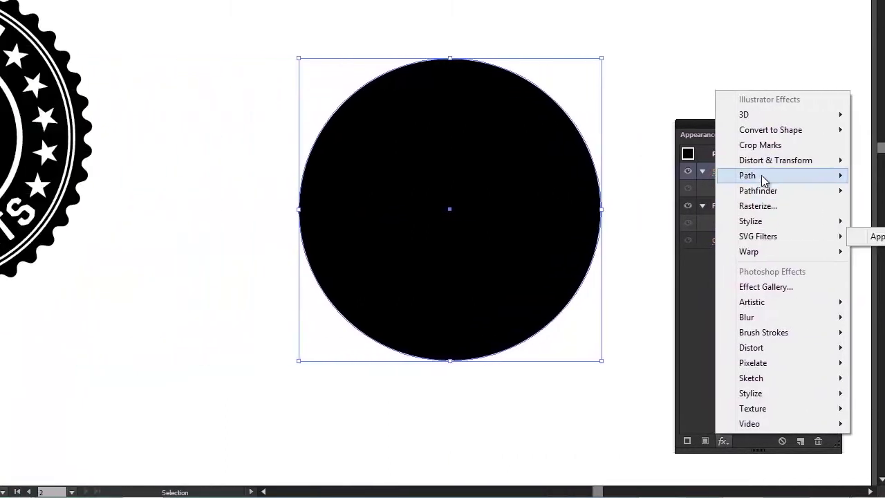
left_click(882, 175)
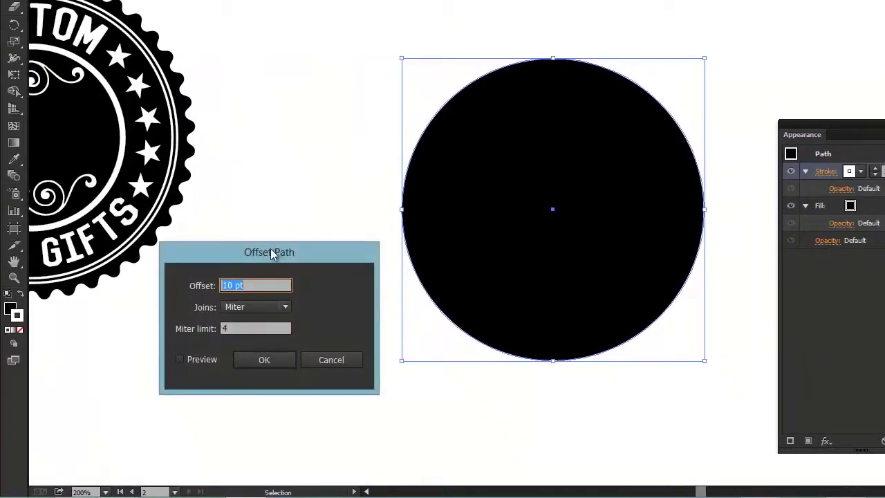
left_click_drag(270, 251, 249, 257)
left_click(235, 294)
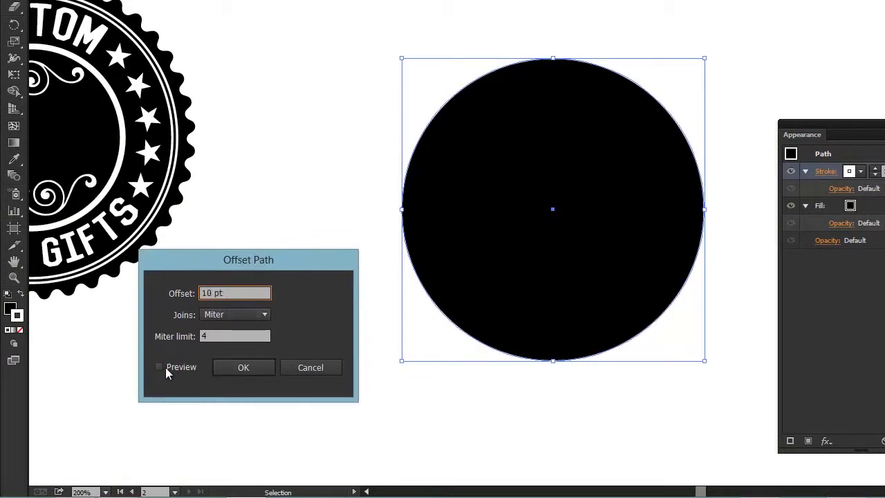
left_click(245, 294)
key("Down")
key("Down")
key("Down")
key("Down")
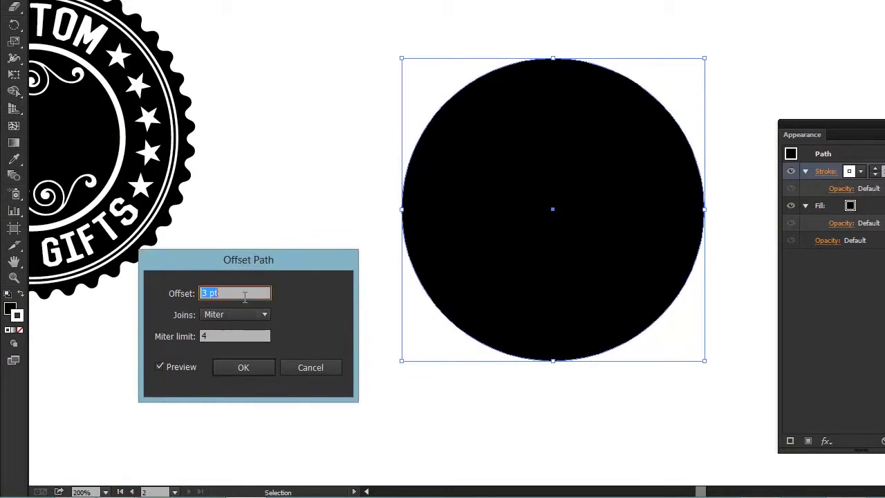
key("Down")
key("Down")
key("Down")
key("Down")
key("Down")
key("Down")
key("Down")
key("Down")
key("Down")
key("Down")
key("Down")
key("Down")
key("Down")
key("Down")
key("Down")
key("Down")
key("Down")
key("Down")
key("Down")
key("Down")
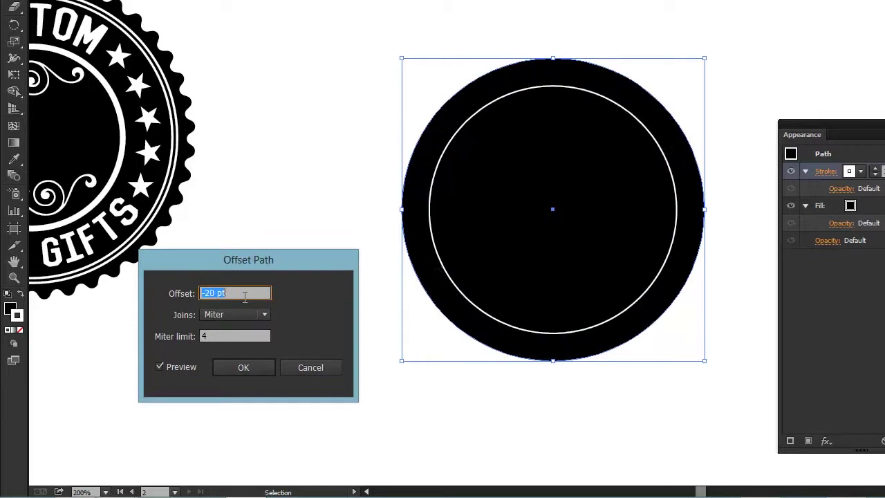
key("Down")
key("Down")
key("Down")
key("Down")
key("Down")
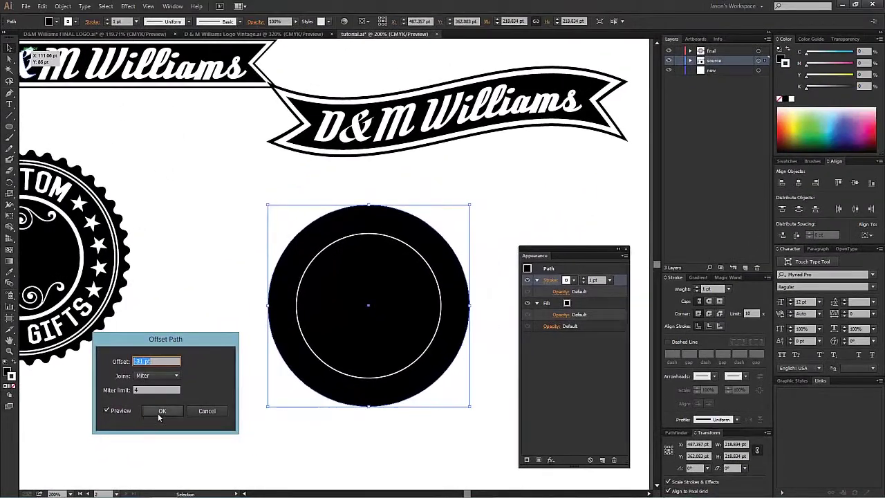
left_click(197, 391)
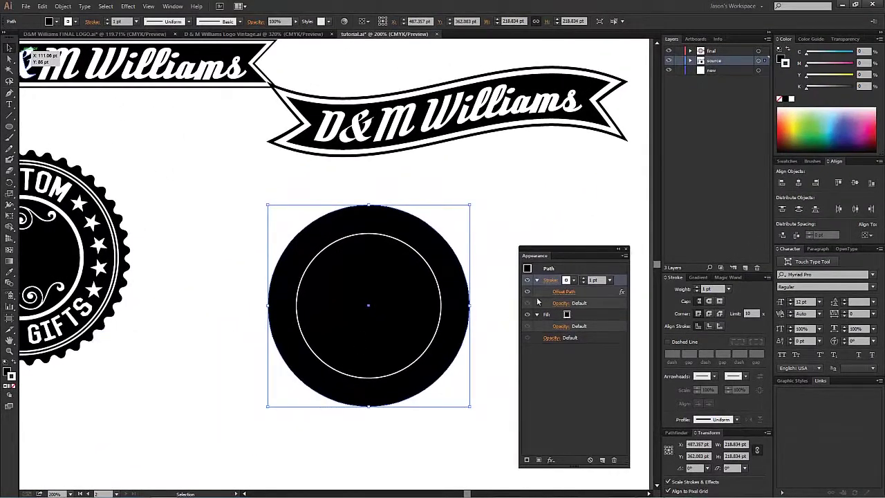
Step: Raise the white ring's stroke weight to 5 pt
left_click(583, 278)
left_click(584, 278)
left_click(584, 278)
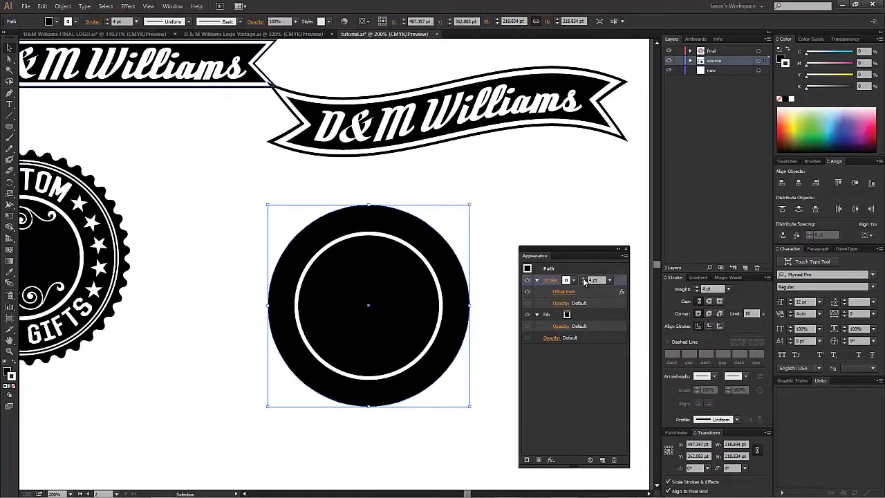
left_click(584, 278)
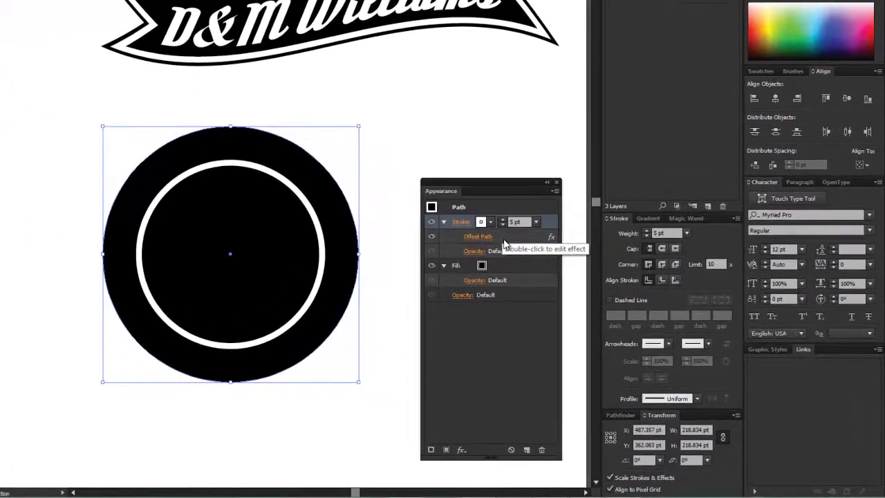
left_click(355, 320)
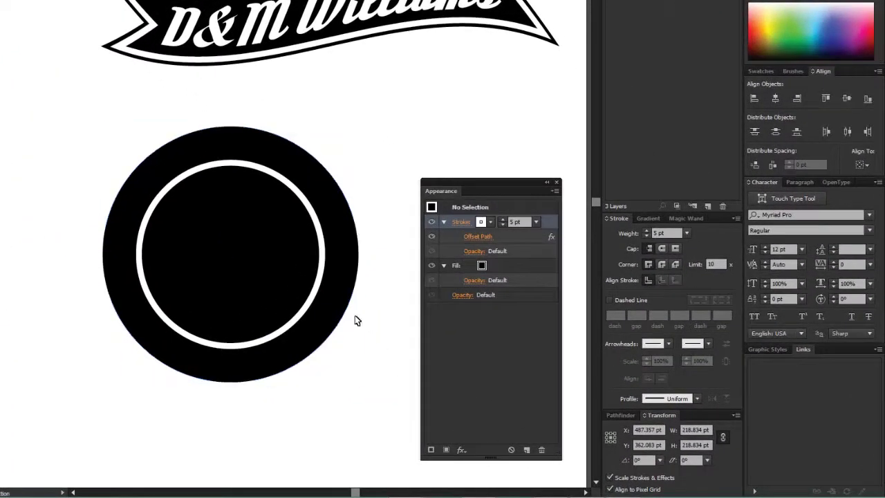
left_click(338, 295)
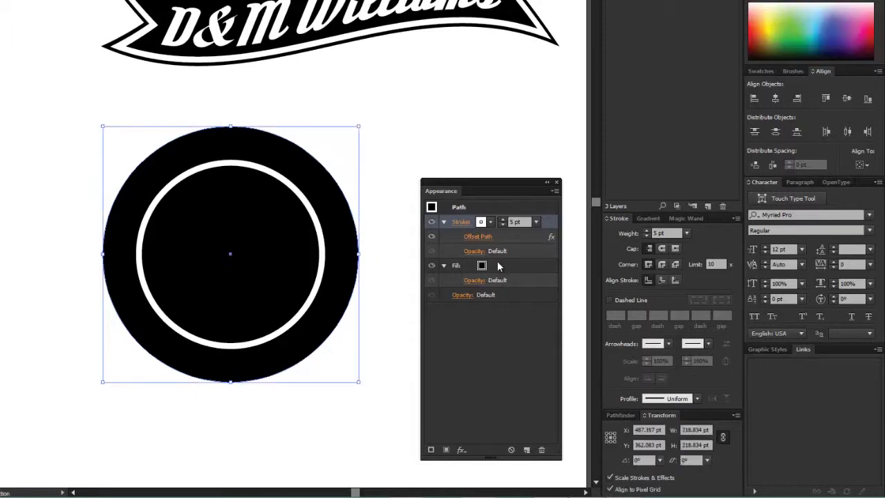
Step: Add a second fill to the circle, move it below the stroke, and colour it orange-red
left_click(447, 450)
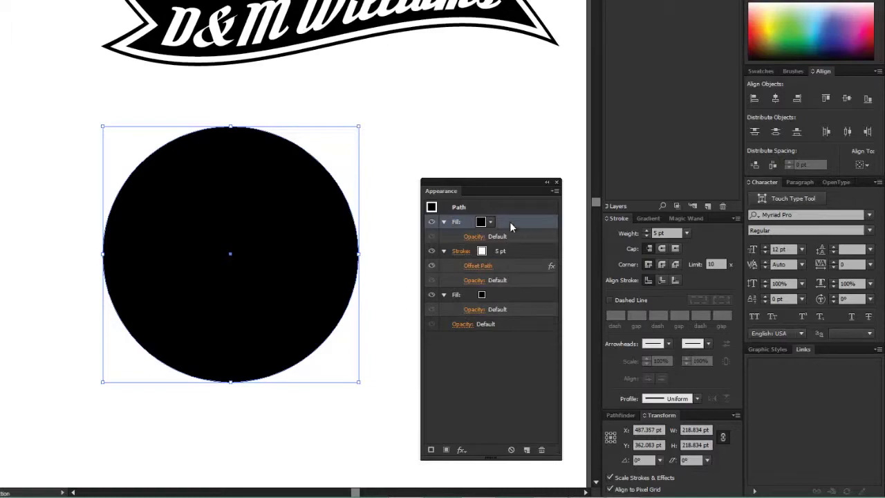
mouse_move(510, 221)
left_mouse_down()
mouse_move(525, 276)
mouse_move(520, 318)
left_mouse_up()
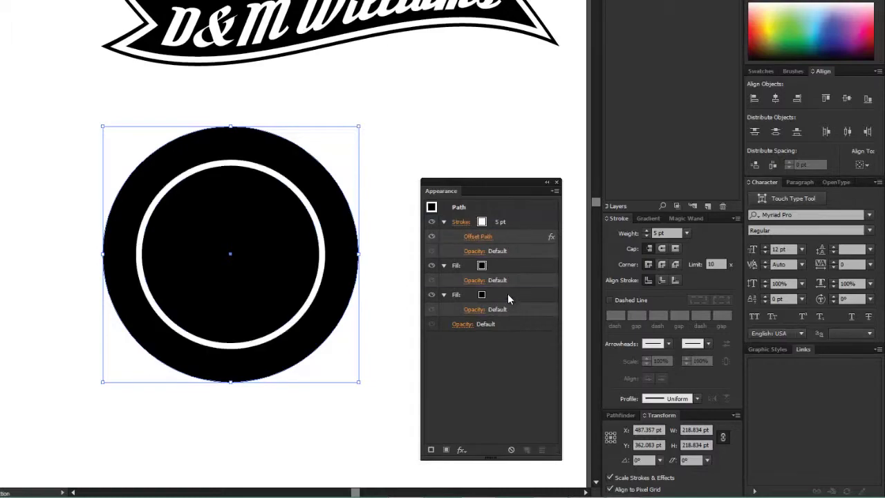
left_click(484, 295)
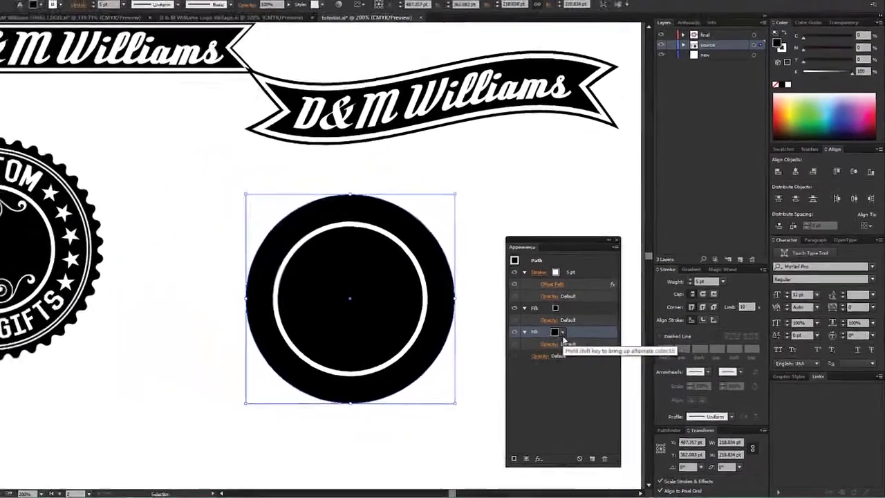
left_click(562, 333)
left_click(545, 351)
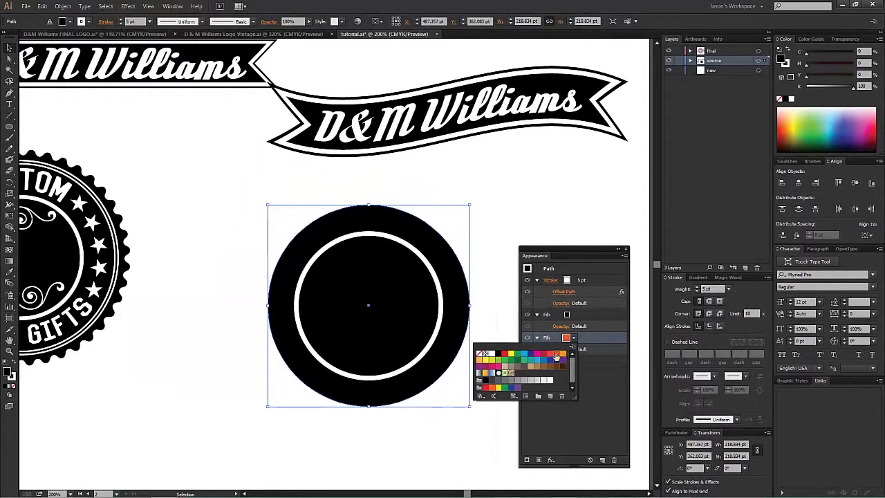
left_click(556, 355)
Step: Apply a 10 pt Offset Path effect to the orange-red fill
left_click(550, 460)
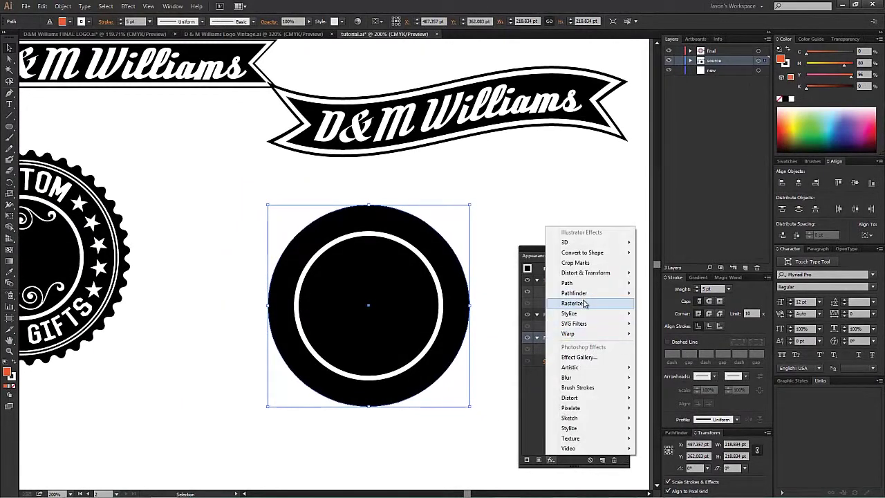
mouse_move(628, 281)
left_click(662, 283)
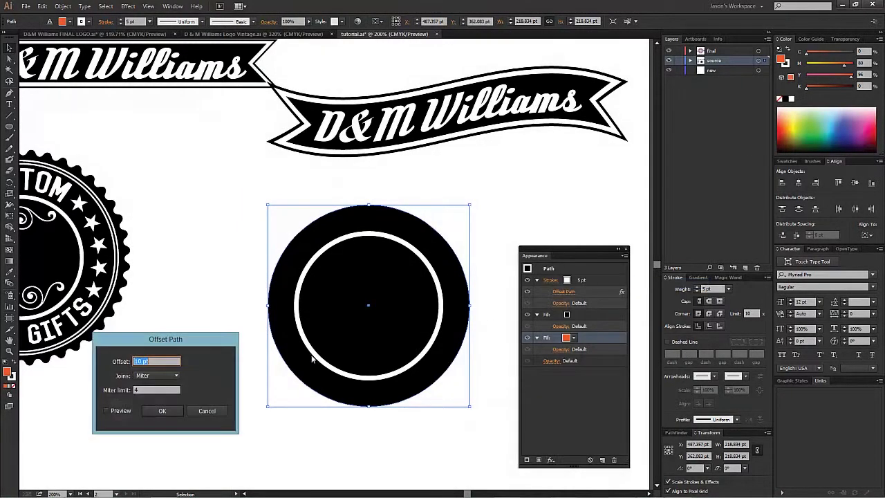
left_click(124, 410)
key("Up")
key("Up")
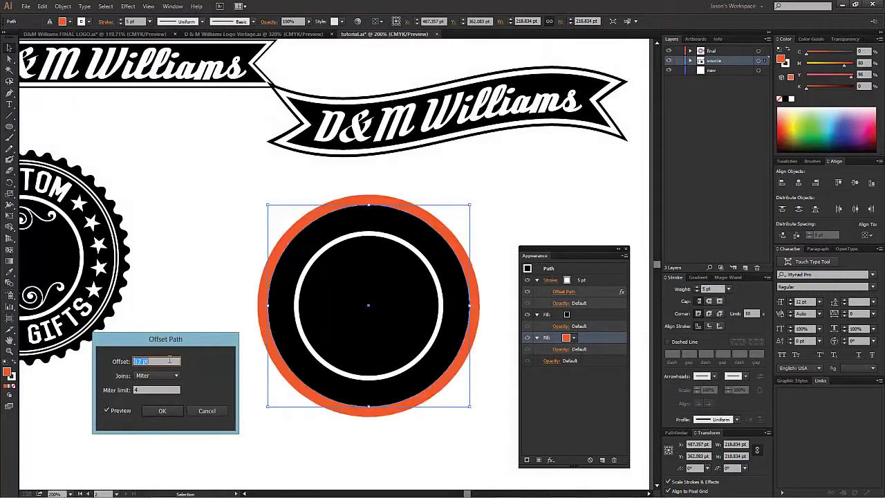
key("Down")
key("Down")
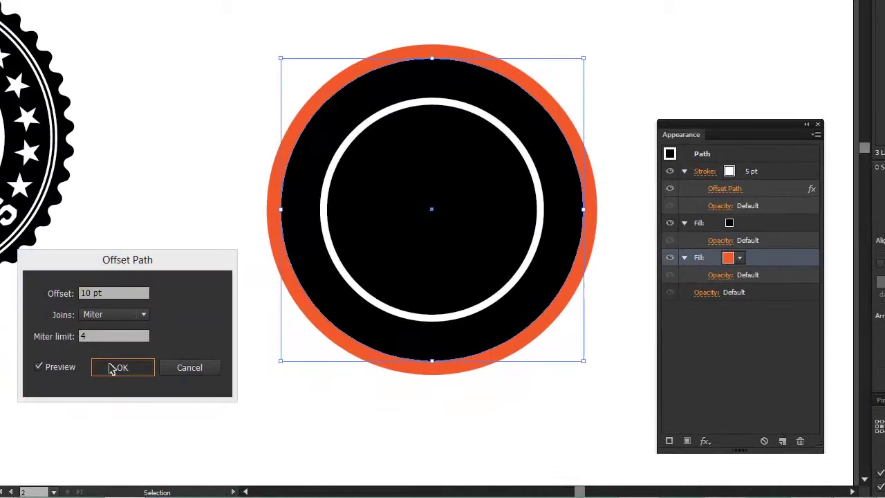
Step: Confirm the 10 pt border offset and add a new stroke to the circle
left_click(109, 379)
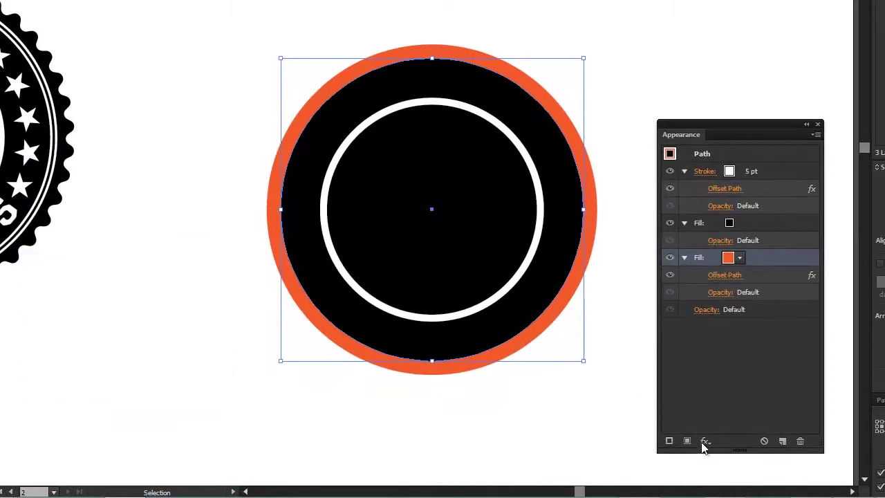
left_click(668, 441)
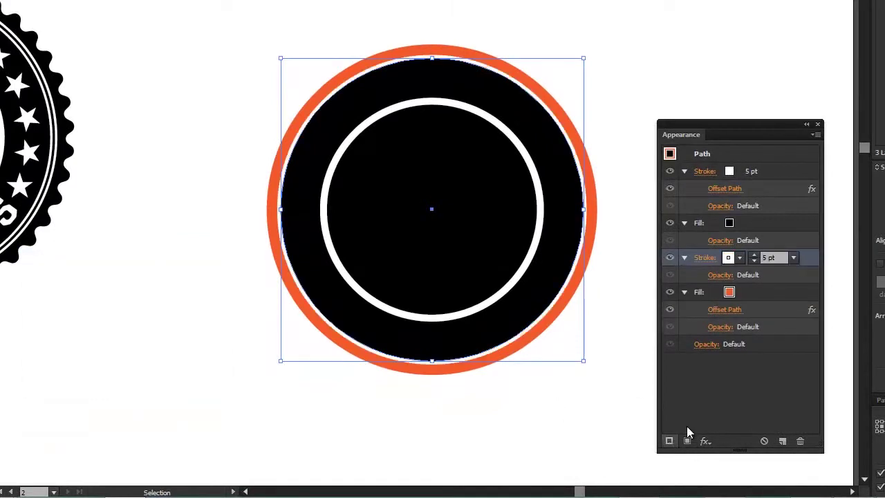
left_click(808, 258)
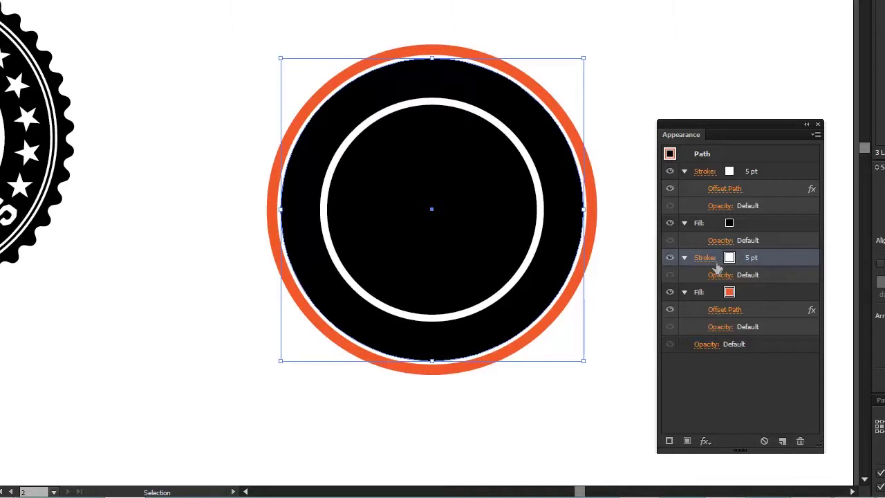
left_click(777, 257)
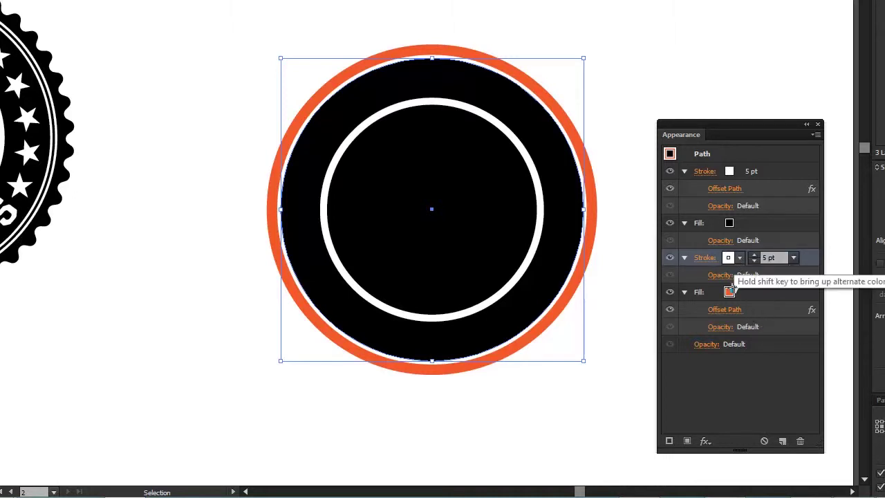
Step: Apply a 3 pt Offset Path effect to the new stroke
left_click(705, 441)
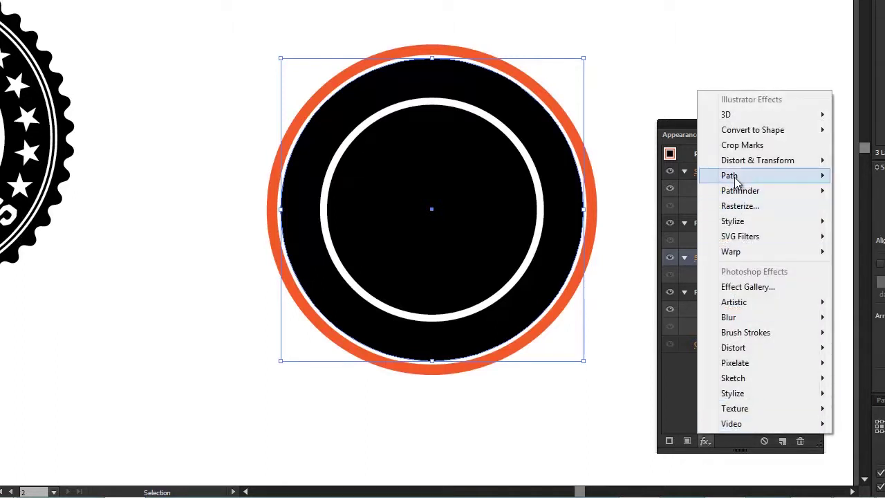
mouse_move(734, 177)
left_click(861, 175)
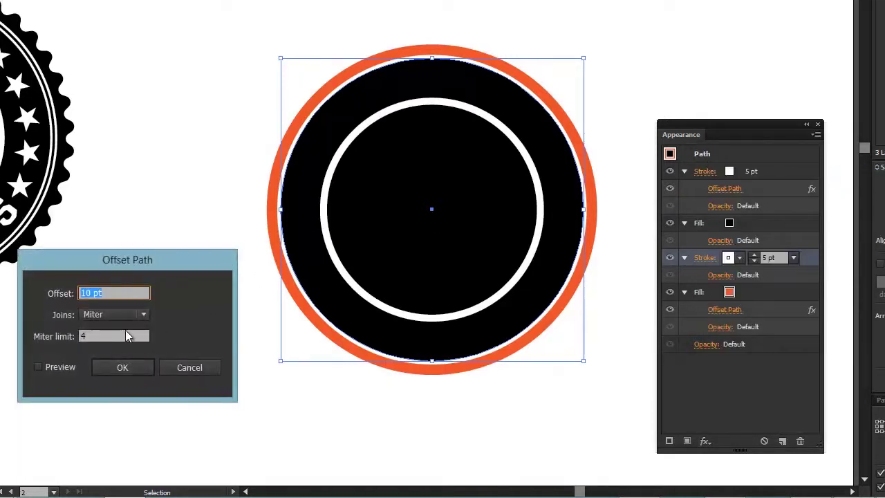
left_click(45, 368)
left_click(115, 293)
key("Up")
key("Up")
key("Up")
key("Up")
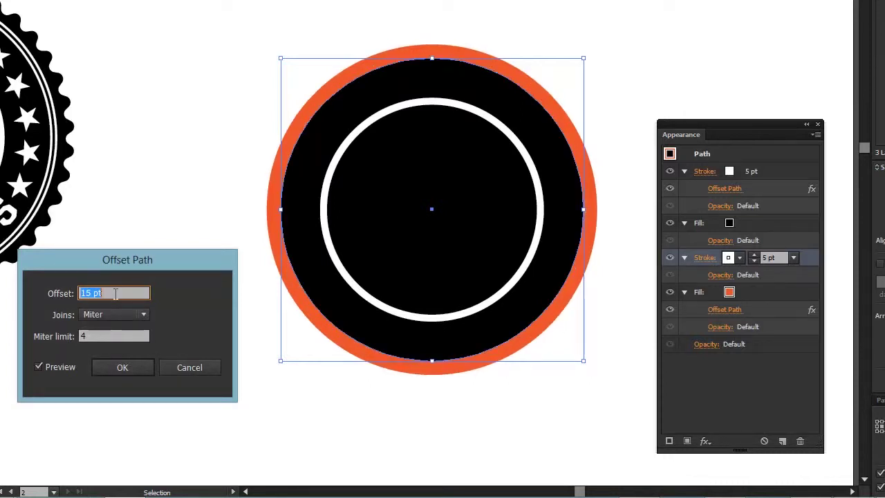
key("Down")
key("Down")
key("Down")
key("Down")
key("Down")
key("Down")
key("Down")
key("Down")
key("Down")
key("Down")
key("Down")
key("Down")
key("Down")
key("Down")
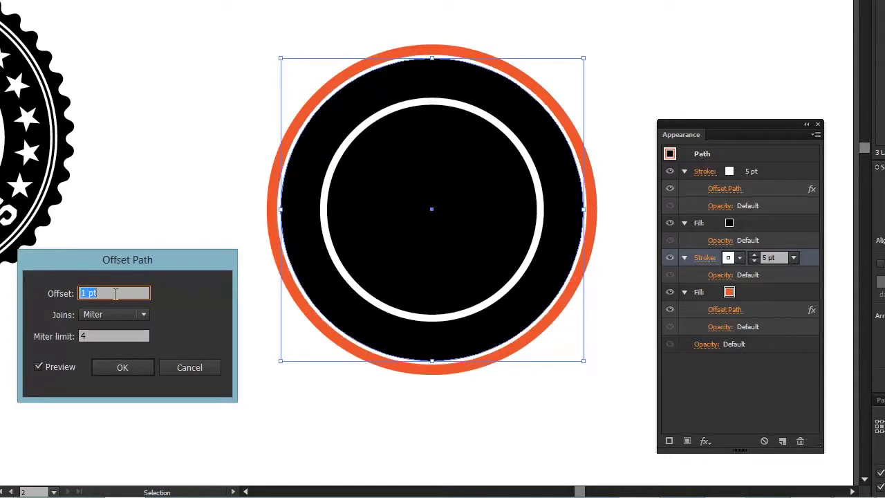
key("Up")
key("Up")
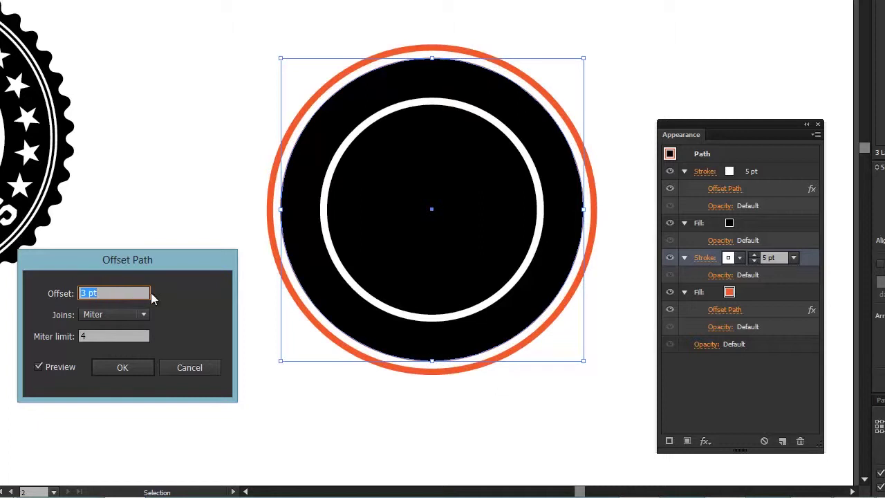
left_click(123, 367)
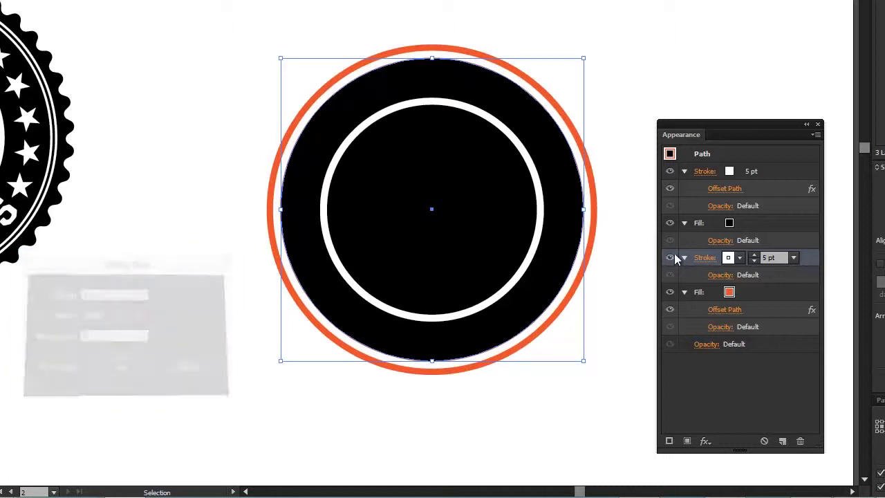
Step: Thin the white stroke to 2 pt and push its offset out to 5 pt
left_click(756, 259)
left_click(756, 260)
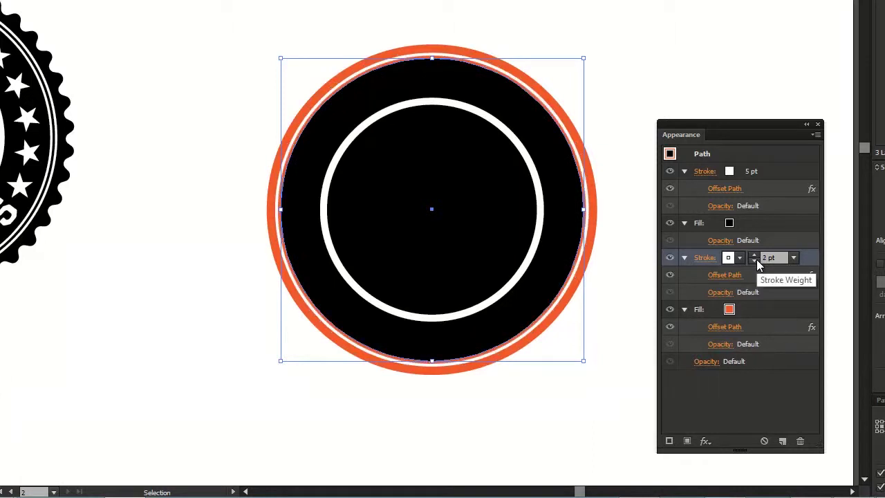
left_click(725, 274)
left_click(57, 367)
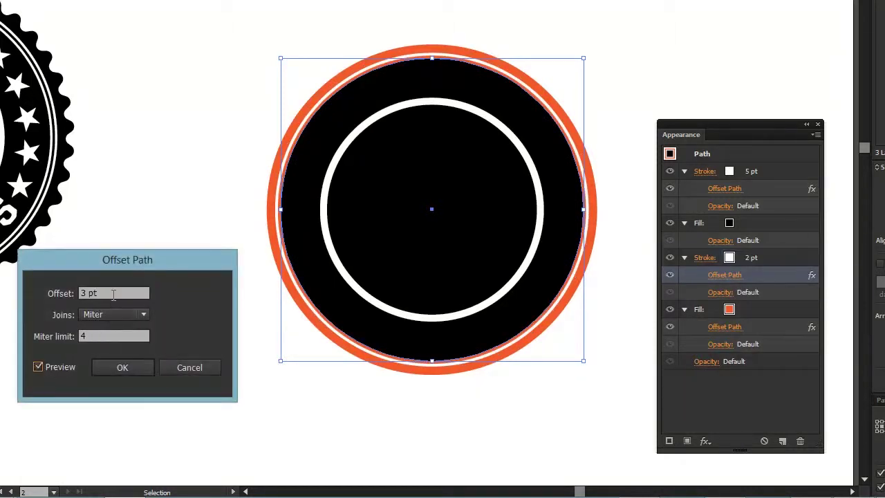
left_click(113, 293)
key("Up")
key("Up")
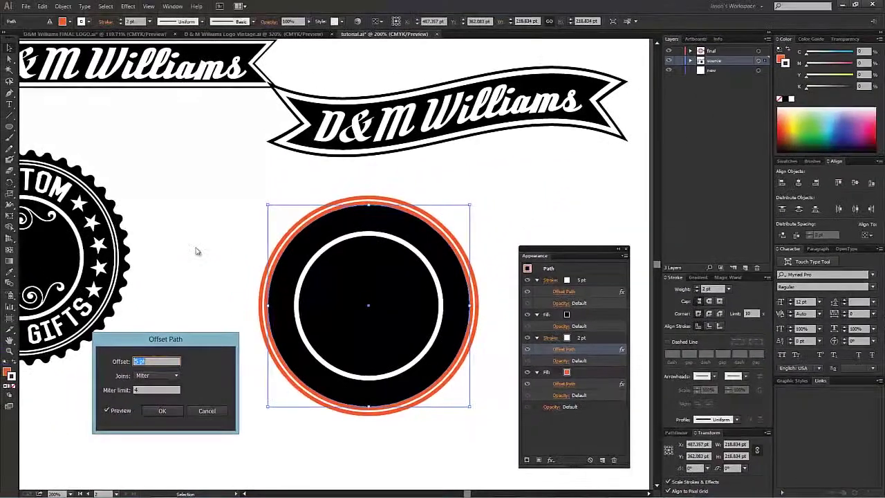
Step: Confirm the 5 pt ring offset, make the 2 pt ring black and the outer fill white
left_click(162, 411)
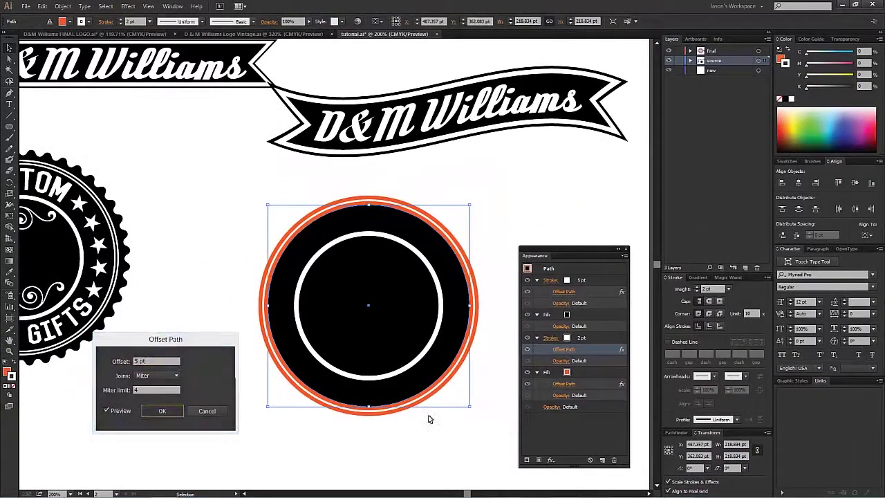
left_click(572, 373)
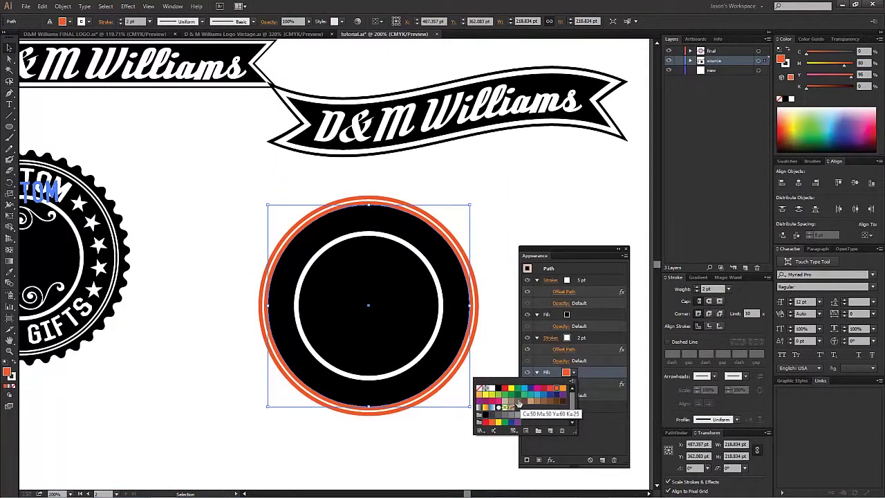
left_click(574, 338)
left_click(574, 338)
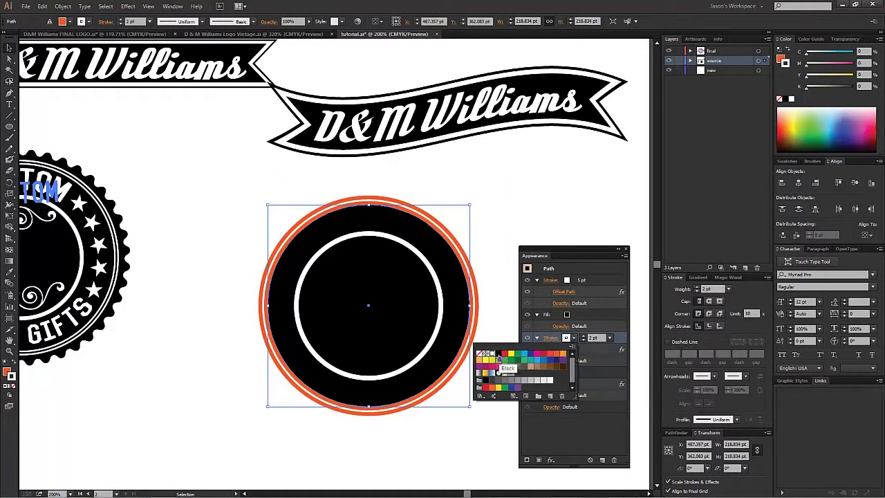
left_click(492, 352)
left_click(573, 374)
left_click(573, 373)
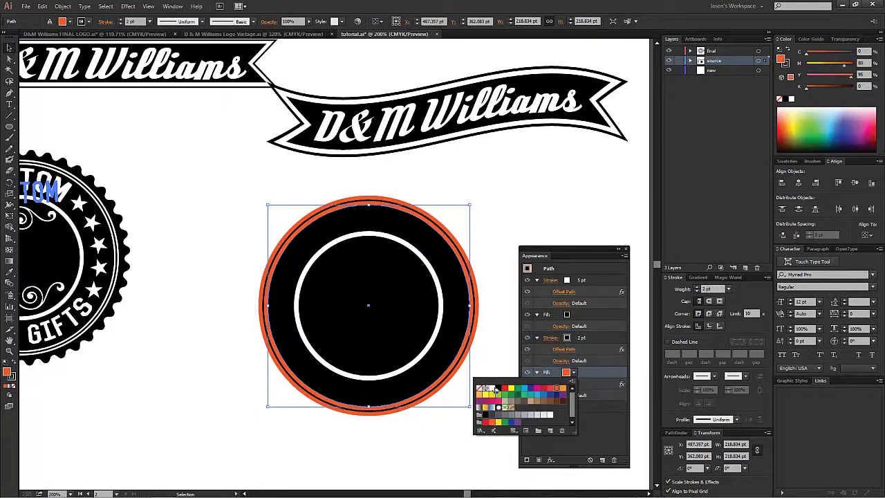
left_click(488, 389)
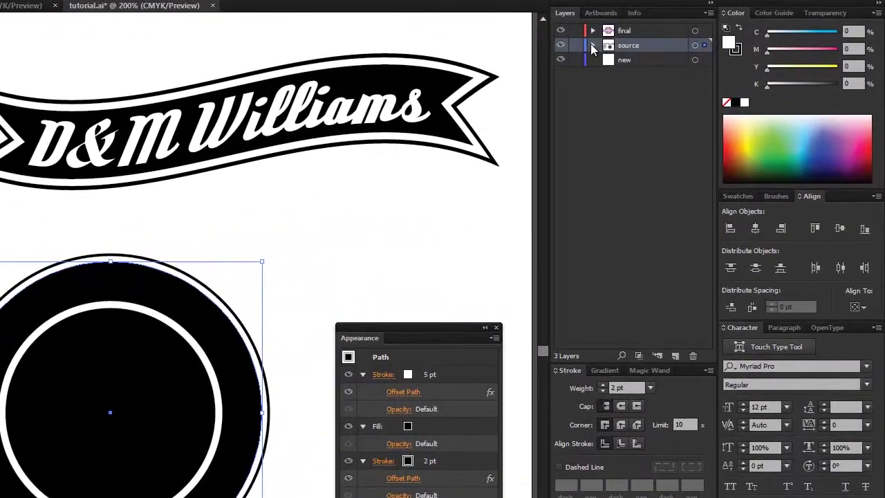
Step: Drag the badge circle from the source layer into the 'new' layer, then pick the Star Tool
left_click(689, 61)
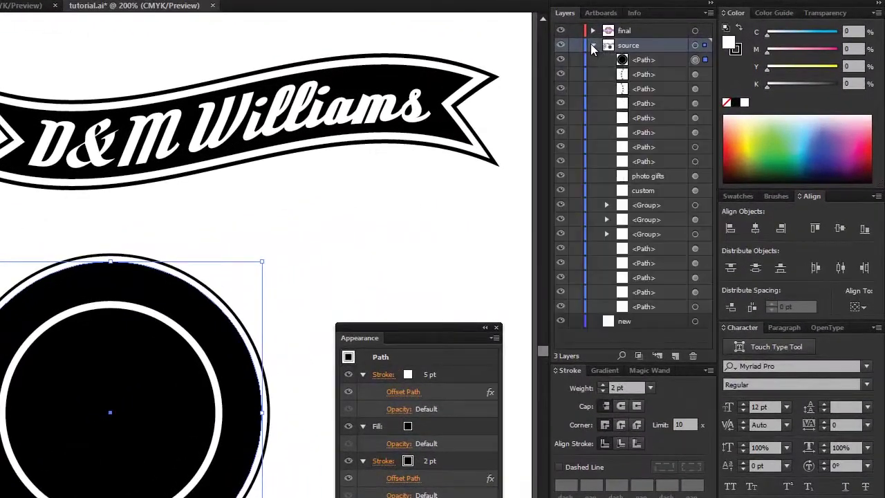
left_click(592, 45)
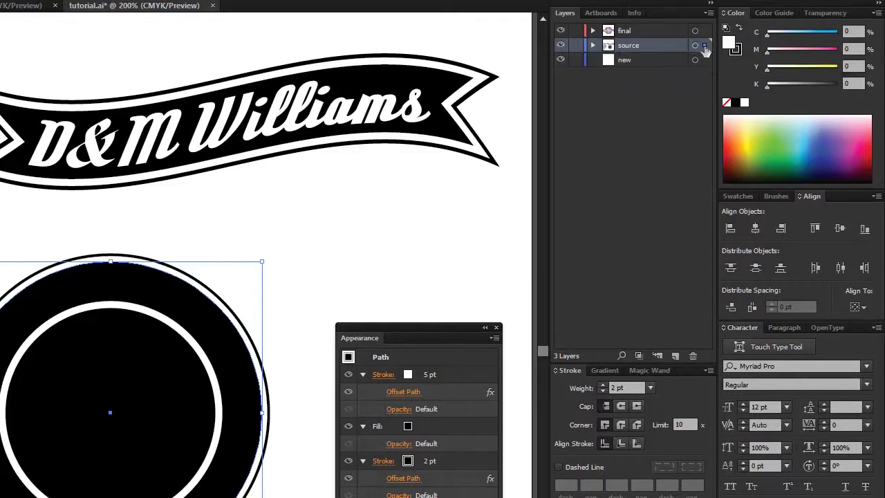
left_click_drag(704, 46, 702, 61)
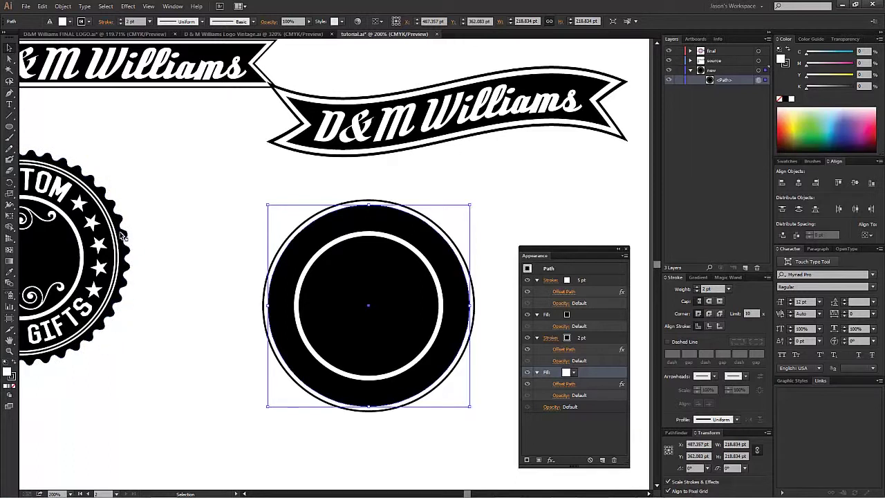
left_click_drag(16, 123, 54, 168)
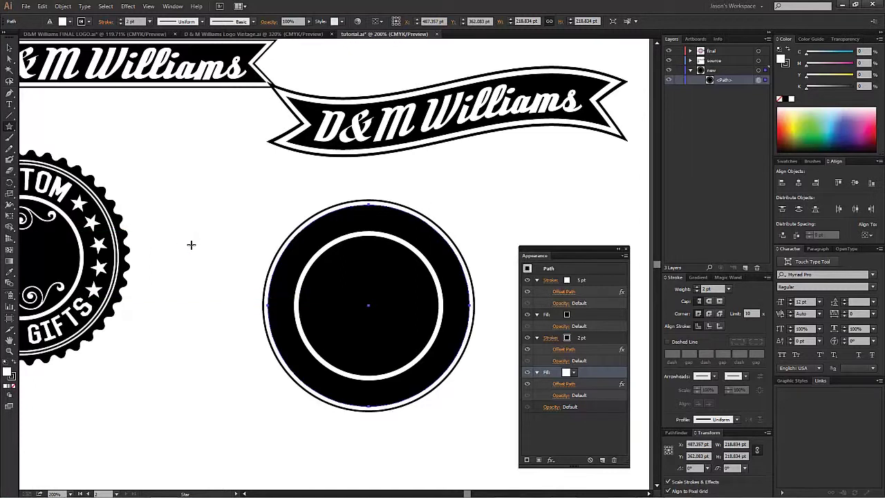
Step: Draw a starburst with many short points, about 213 pt wide, left of the circle
left_click_drag(196, 254, 130, 330)
key("Up")
key("Up")
key("Up")
key("Up")
key("Up")
key("Up")
key("Up")
key("Up")
key("Up")
key("Up")
key("Up")
key("Up")
key("Up")
key("Up")
key("Up")
key("Up")
key("Down")
key("Down")
key("Down")
key("Down")
key("Down")
key("Down")
key("Down")
key("Down")
key("Down")
key("Down")
key("Down")
key("Down")
key("Down")
key("Down")
key("Down")
key("Down")
key("Down")
key("Down")
key("Down")
key("Down")
key("Down")
key("Up")
key("Up")
key("Down")
key("Down")
key("Down")
key("Up")
key("Up")
key("Up")
key("Down")
key("Down")
key("Up")
key("Up")
key("Up")
key("Down")
key("Down")
key("Down")
key("Up")
key("Up")
key("Up")
key("Up")
key("Up")
key("Up")
key("Up")
key("Up")
key("Up")
key("Up")
key("Up")
key("Up")
key("Up")
key("Up")
key("Up")
key("Up")
key("Up")
key("Up")
key("Up")
key("Up")
key("Up")
key("Up")
key("Up")
key("Up")
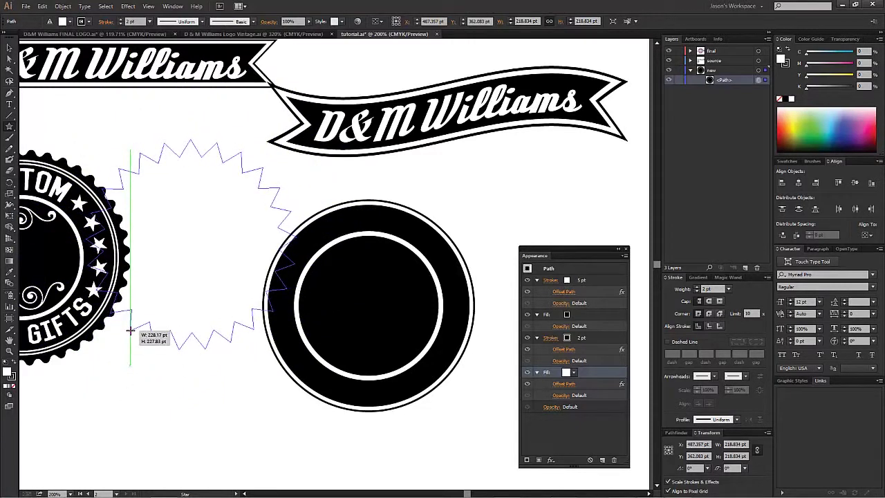
key("Up")
key("Up")
key("Up")
key("Up")
key("Up")
key("Up")
left_click_drag(130, 330, 130, 330)
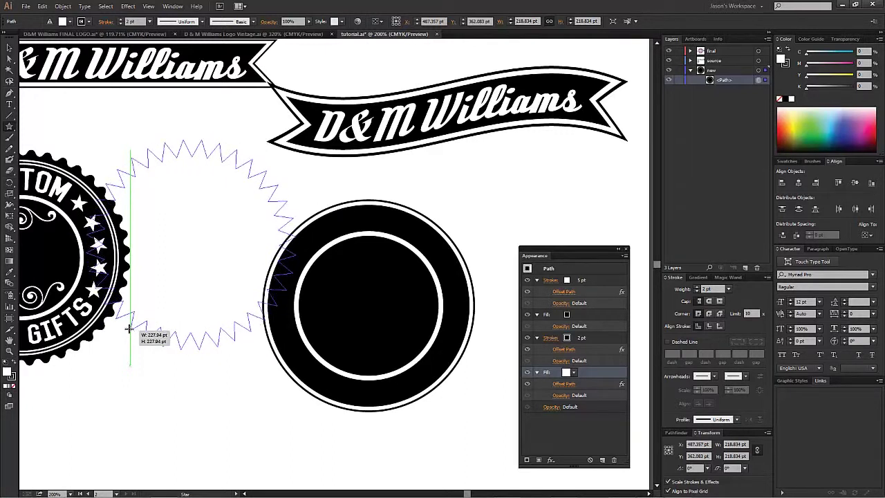
left_click_drag(129, 328, 135, 324)
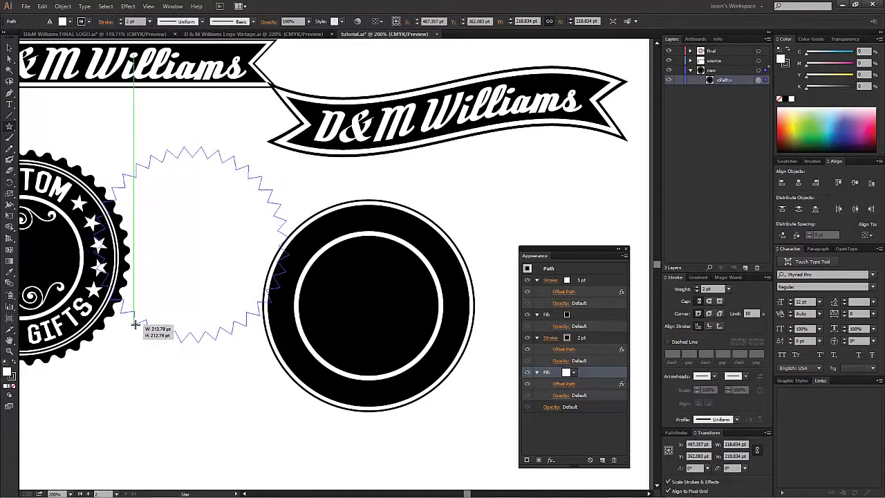
left_click_drag(136, 324, 135, 324)
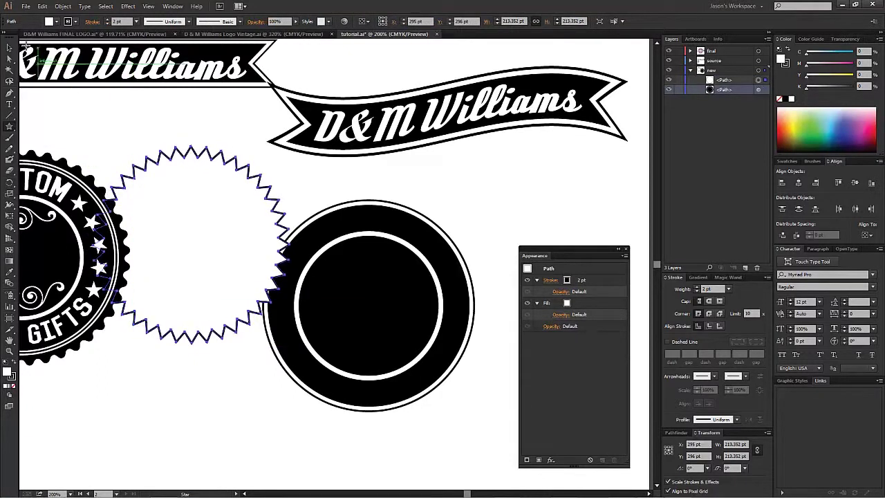
Step: Swap the star's fill and stroke, remove its outline, fill it dark green, and move it onto the circle
left_click(787, 50)
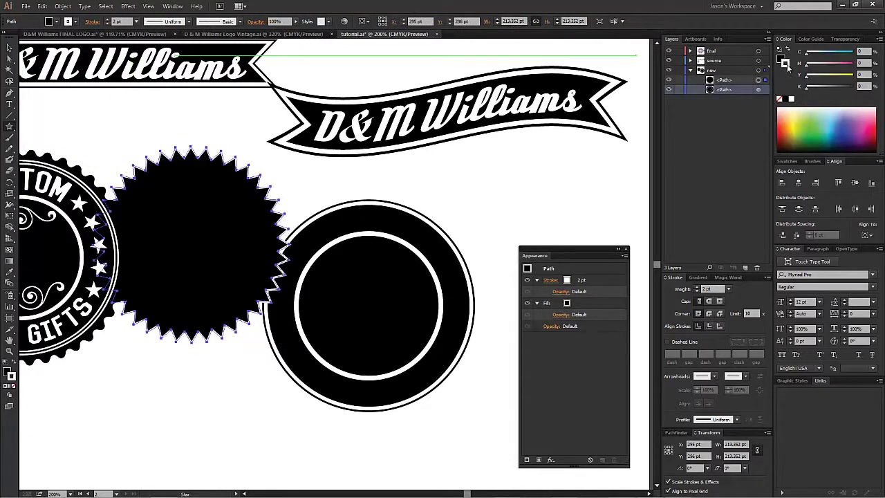
left_click(779, 100)
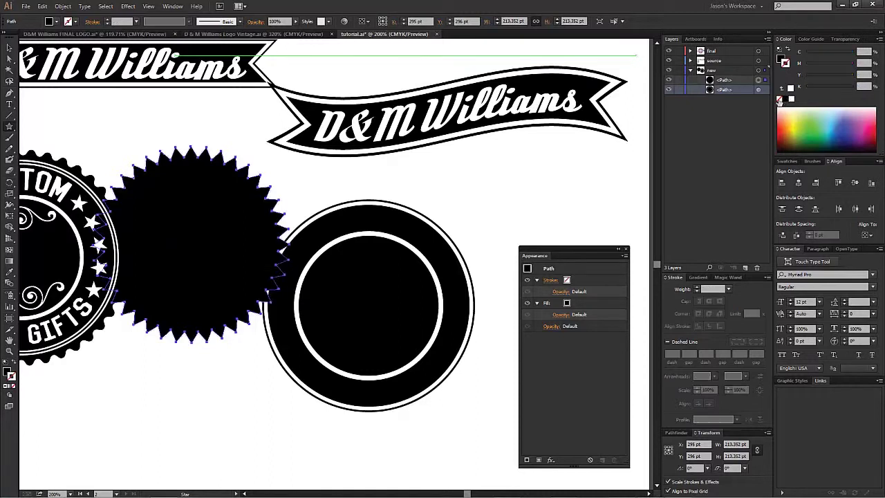
left_click(9, 47)
left_click_drag(221, 275, 382, 306)
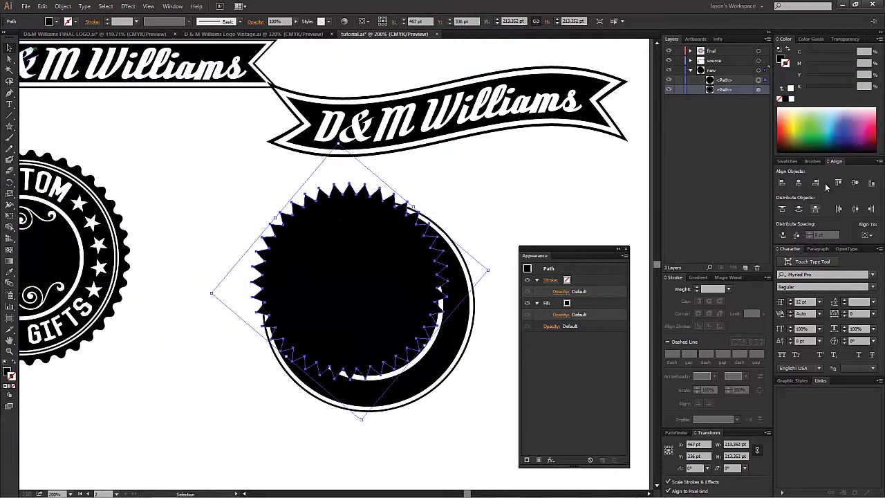
left_click(845, 102)
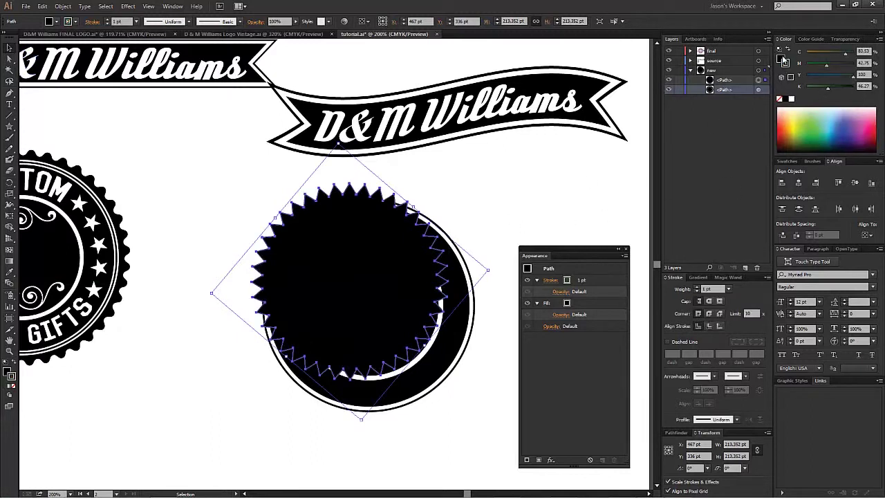
left_click(826, 52)
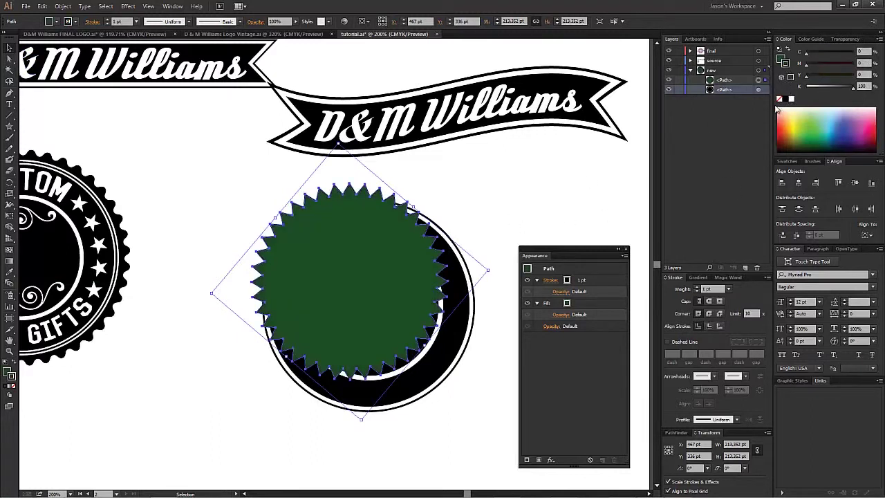
left_click(779, 99)
mouse_move(377, 293)
left_mouse_down()
mouse_move(373, 277)
mouse_move(349, 276)
mouse_move(368, 285)
left_mouse_up()
Step: Send the green star behind the black circle with Arrange > Send to Back
right_click(368, 285)
mouse_move(264, 385)
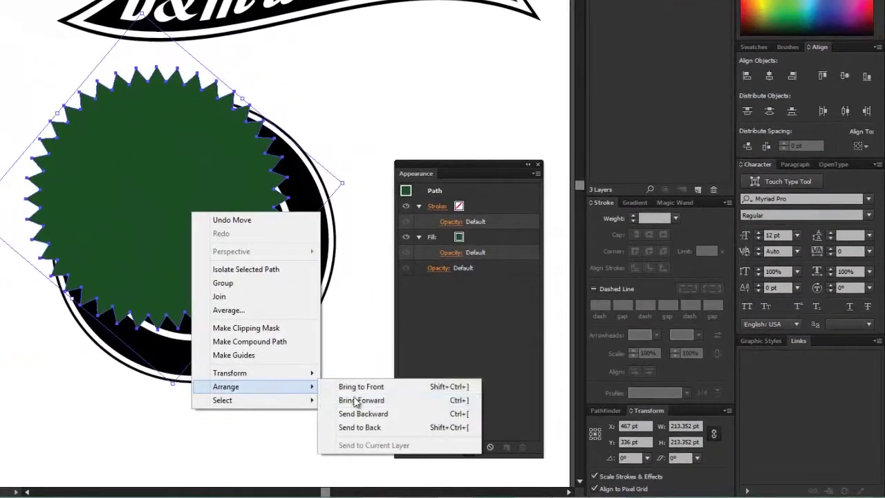
left_click(365, 424)
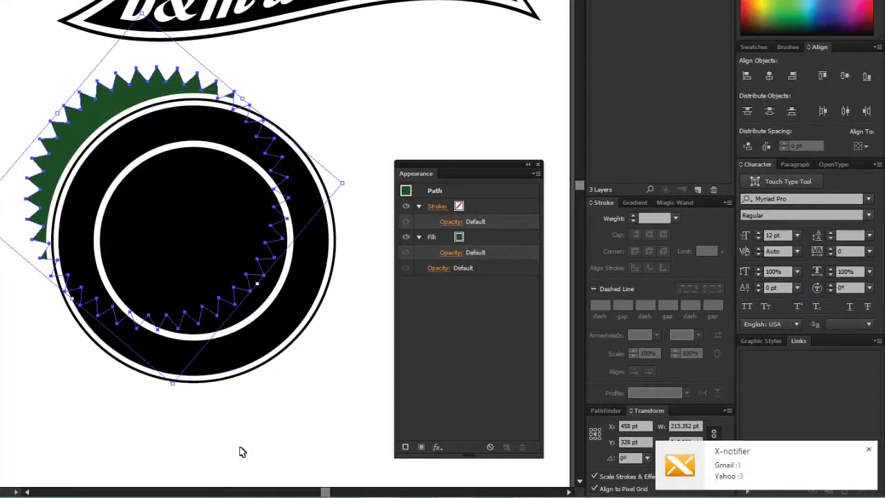
Step: Scale the green star to about 274 pt and centre it behind the black circle
left_click_drag(173, 385, 72, 40)
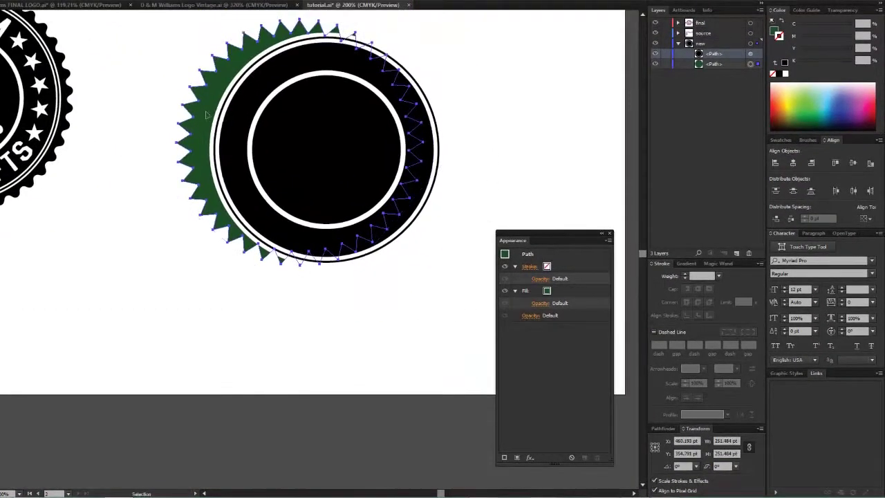
left_click_drag(207, 115, 238, 131)
left_click_drag(496, 129, 526, 126)
left_click_drag(453, 159, 425, 172)
left_click_drag(512, 140, 530, 137)
left_click_drag(455, 167, 444, 162)
mouse_move(340, 349)
left_mouse_down()
mouse_move(339, 334)
mouse_move(349, 336)
left_mouse_up()
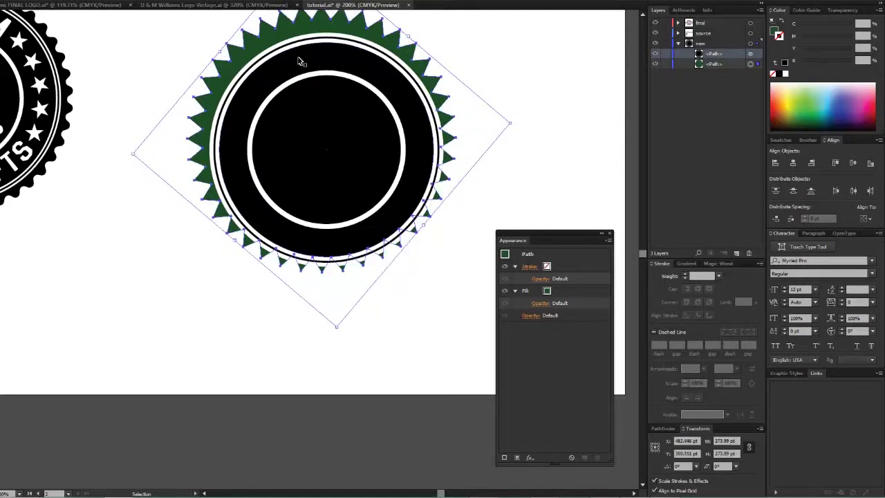
left_click_drag(305, 31, 314, 53)
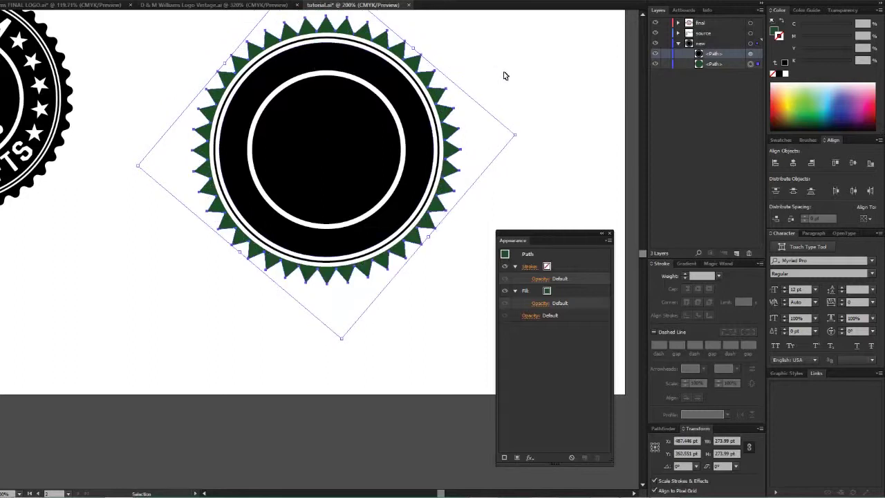
left_click(369, 119, "shift")
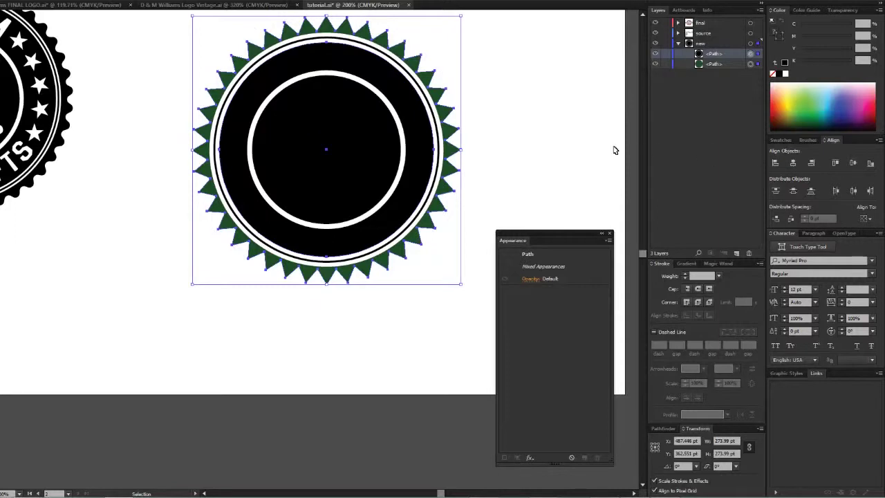
Step: Try rounding the green star's points into scallops with live corners, then undo it
left_click(551, 135)
scroll(525, 99, "up", 2)
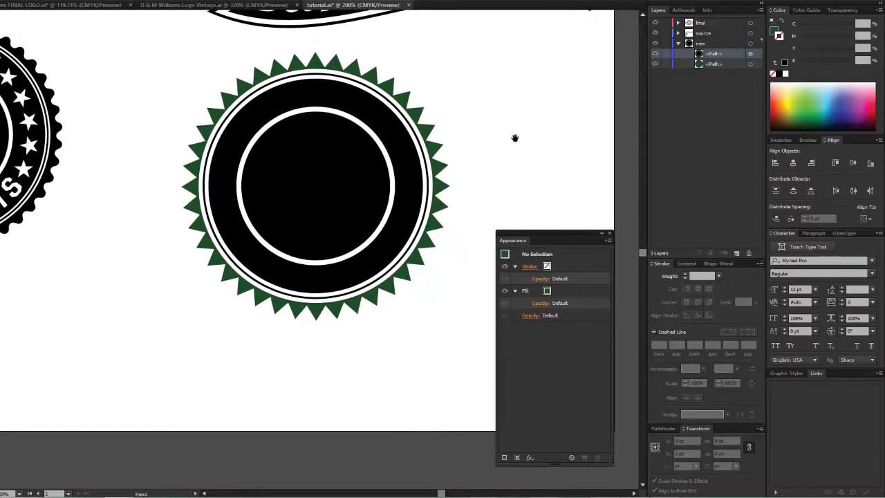
left_click(436, 242)
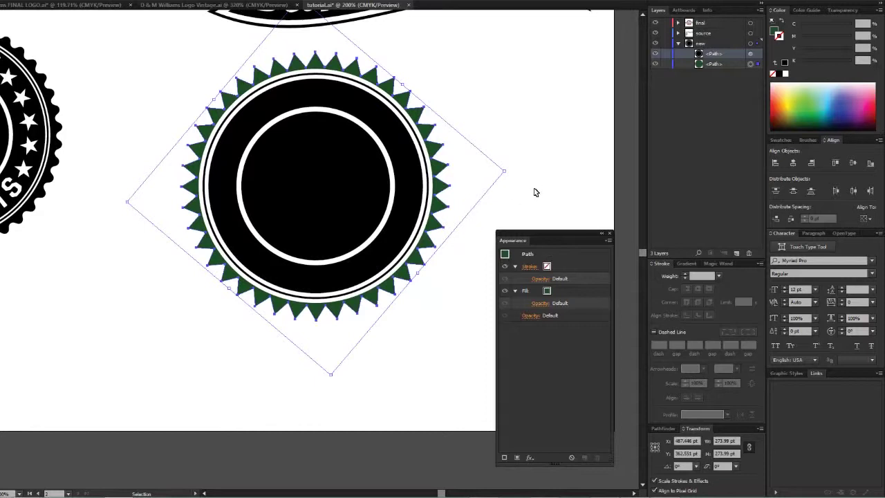
key("a")
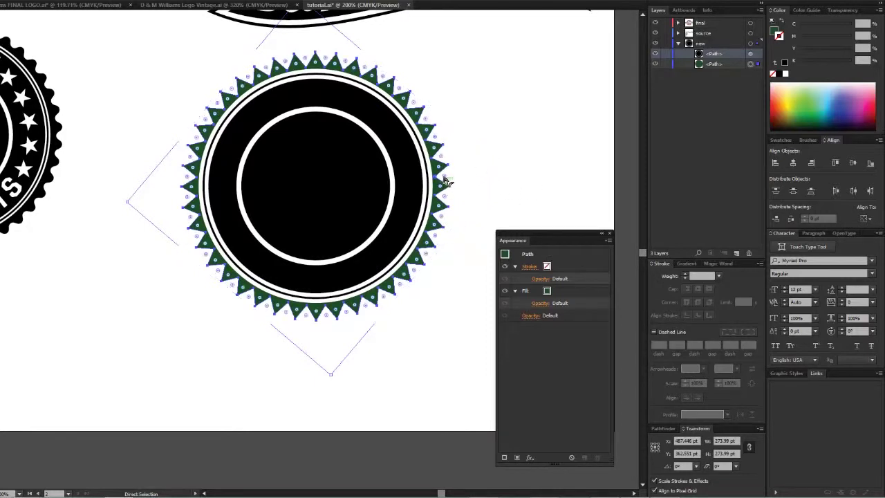
left_click_drag(444, 192, 441, 192)
left_click(468, 185)
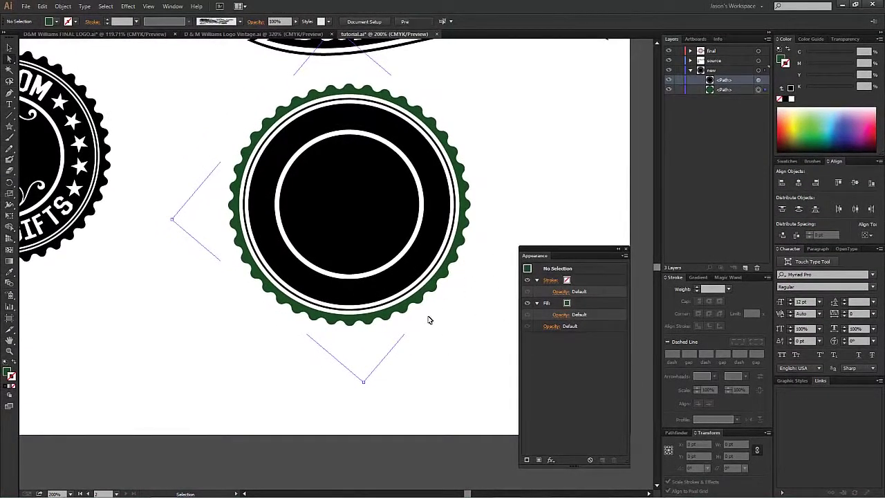
key("ctrl+z")
key("ctrl+z")
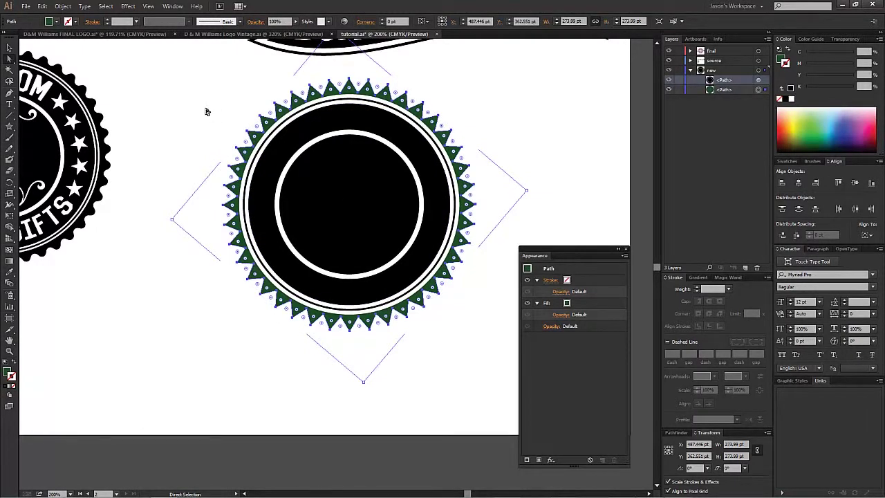
Step: Switch back to the Selection tool and reselect the green star
key("v")
left_click(199, 101)
left_click(242, 156)
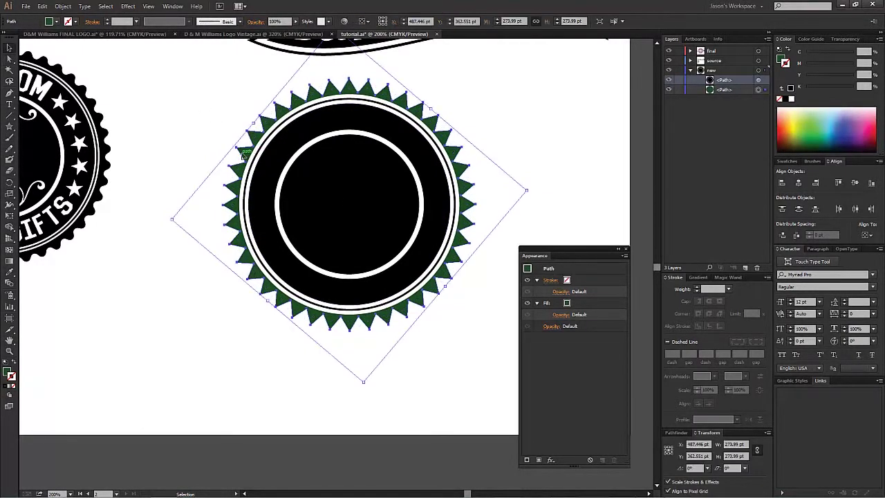
Step: Apply a Round Corners effect with a 10 pt radius to the star
left_click(128, 6)
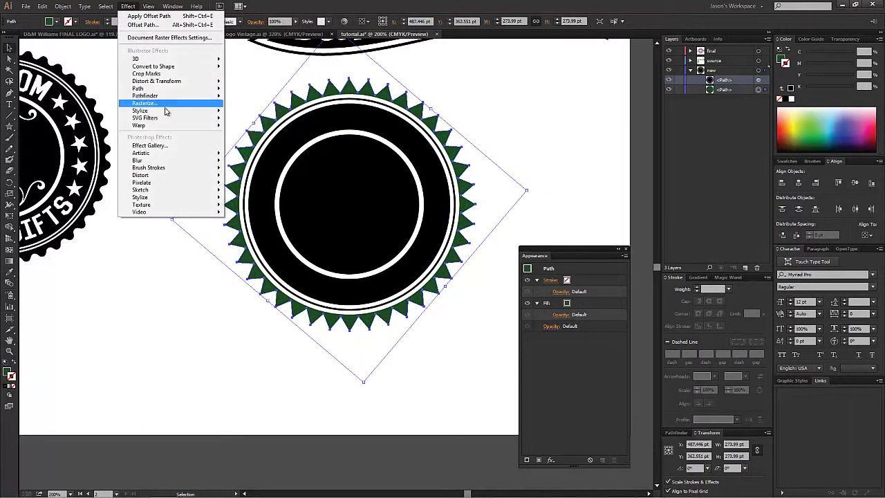
mouse_move(179, 112)
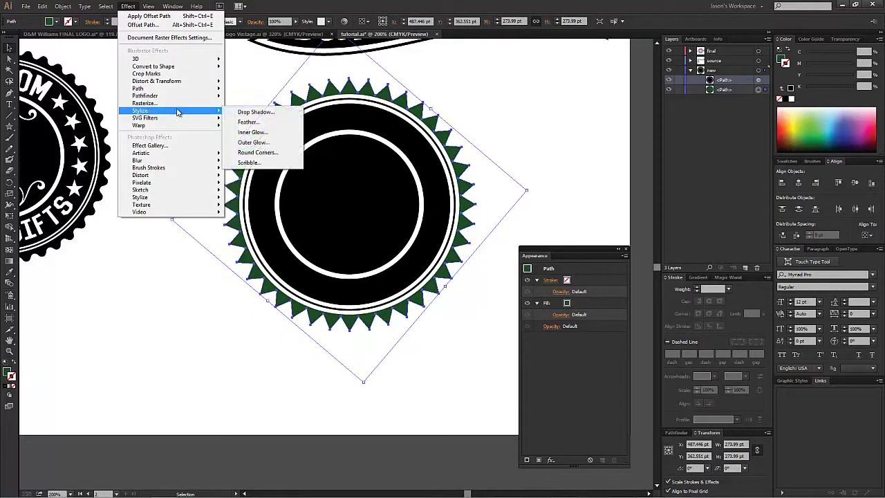
left_click(255, 153)
left_click(78, 380)
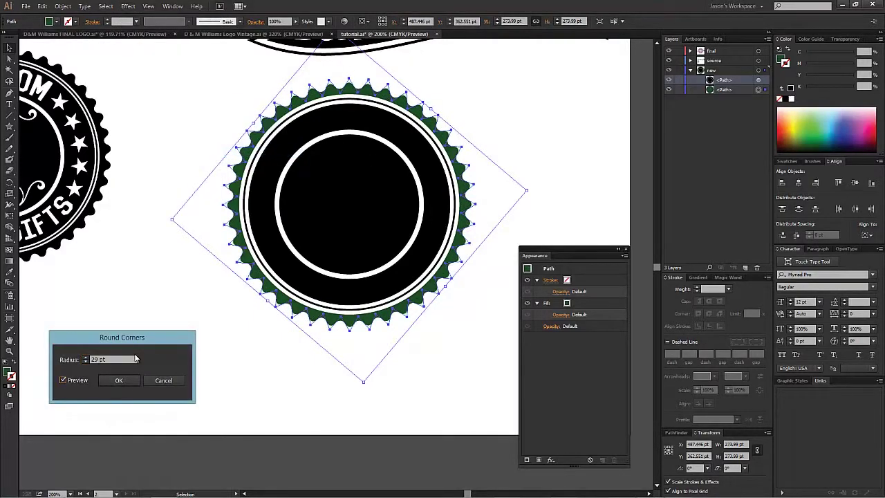
key("Up")
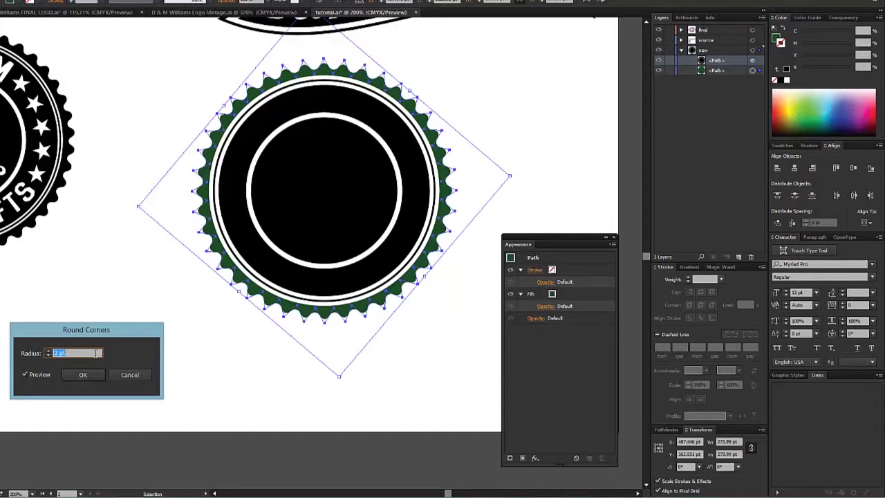
key("Down")
key("Up")
key("Up")
key("Up")
key("Up")
left_click(85, 375)
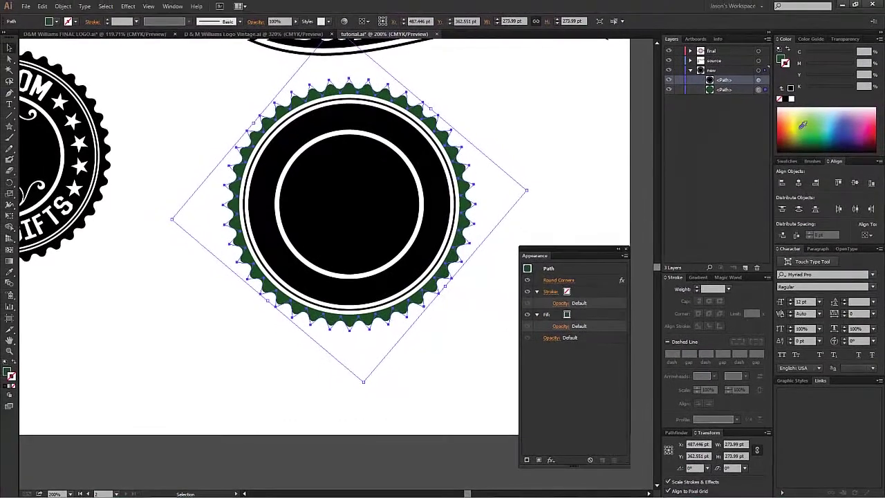
Step: Make the scalloped star's fill black and deselect it
left_click(783, 60)
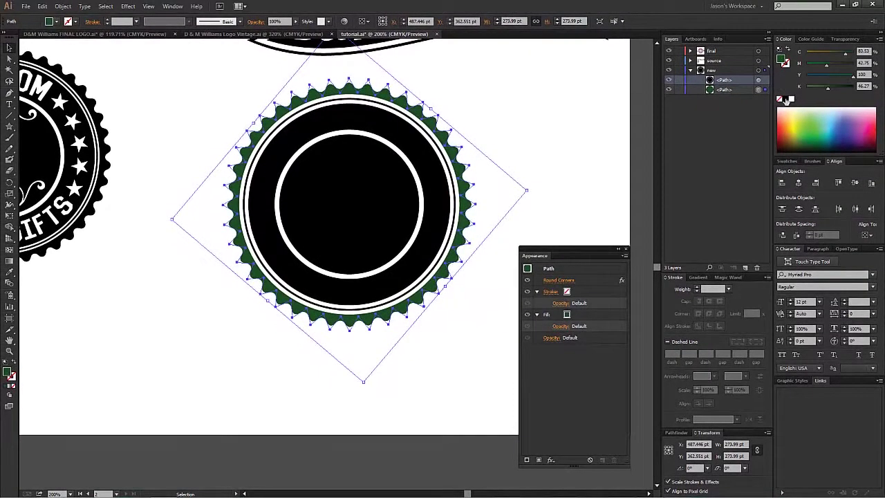
left_click(785, 100)
left_click(529, 160)
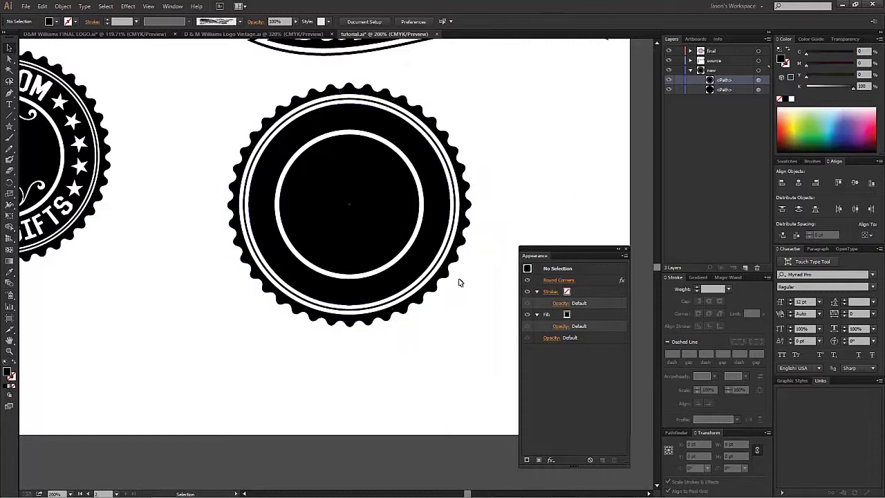
Step: Copy the arced CUSTOM text from the old badge onto the top of the new badge
left_click(388, 233)
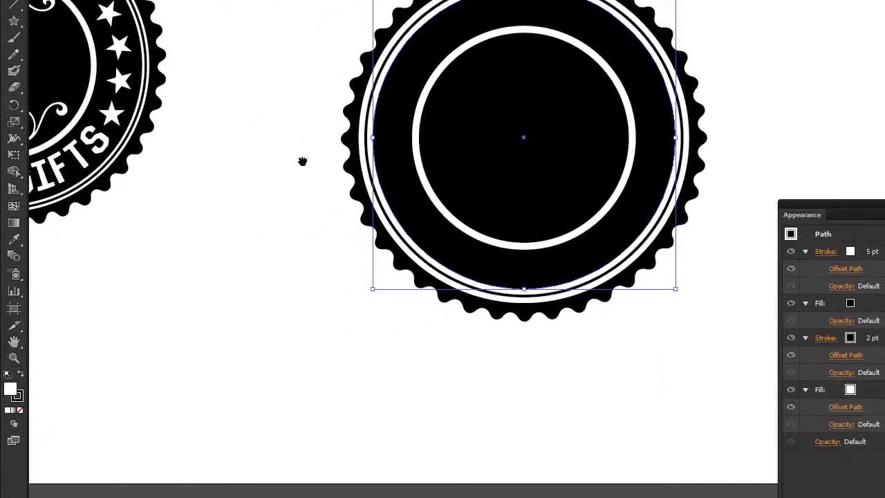
left_click_drag(200, 222, 168, 266)
left_click_drag(252, 231, 296, 186)
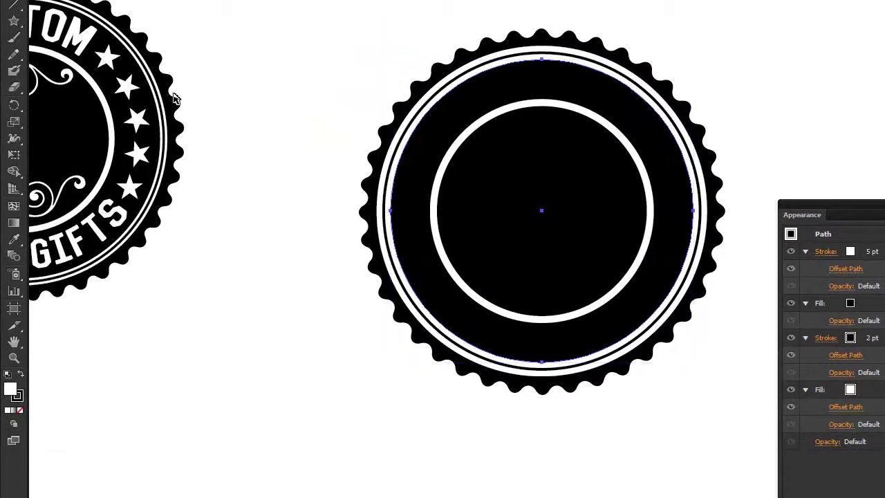
left_click(75, 43)
left_click_drag(78, 43, 600, 106)
left_click_drag(600, 104, 594, 84)
Step: Adjust the CUSTOM text's Arc warp bend and nudge it into position
left_click(573, 139)
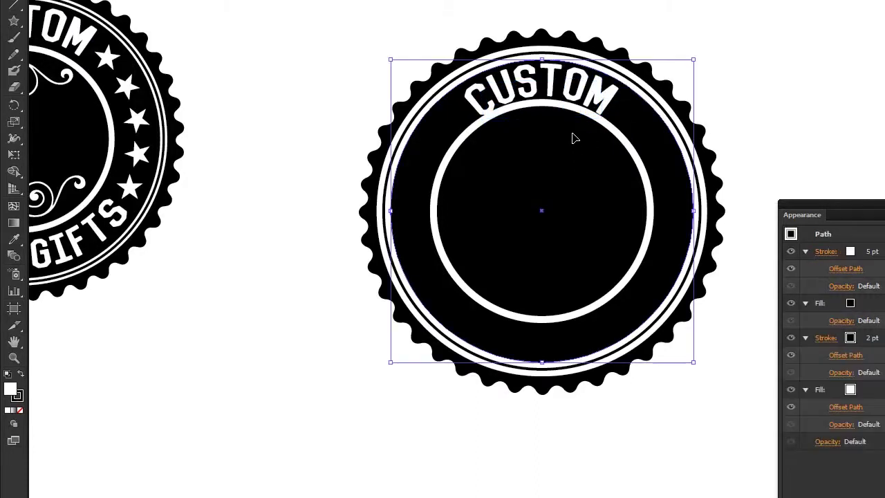
left_click(573, 100)
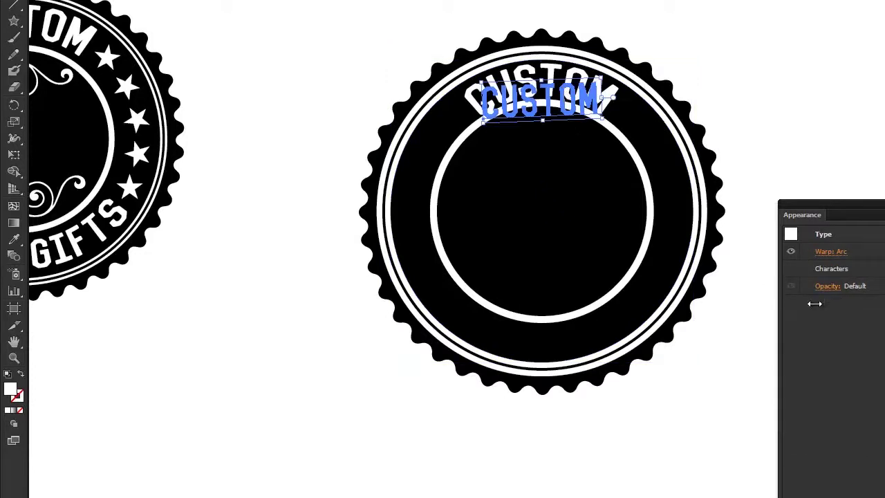
left_click(827, 251)
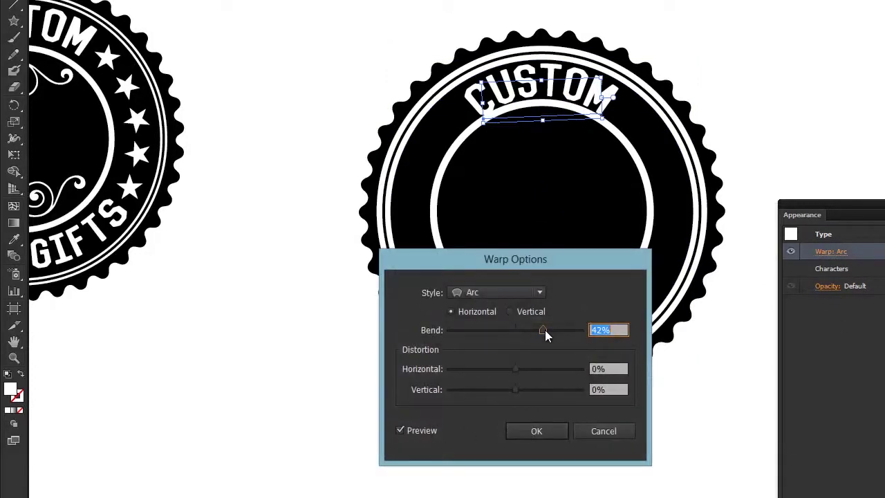
left_click_drag(545, 330, 541, 330)
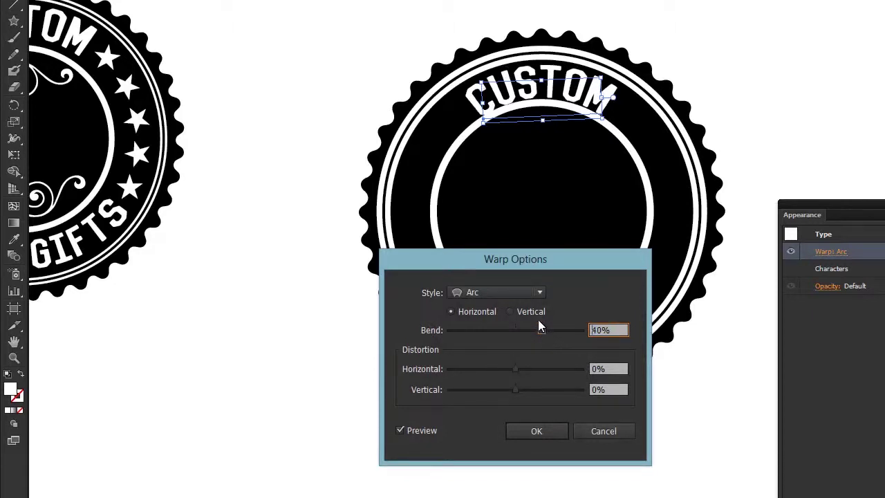
left_click(546, 430)
key("Up")
key("Up")
key("Up")
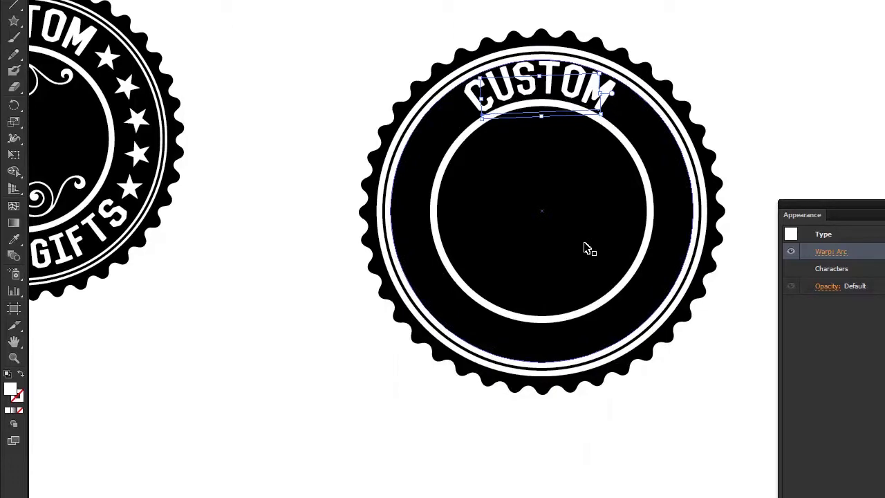
key("Down")
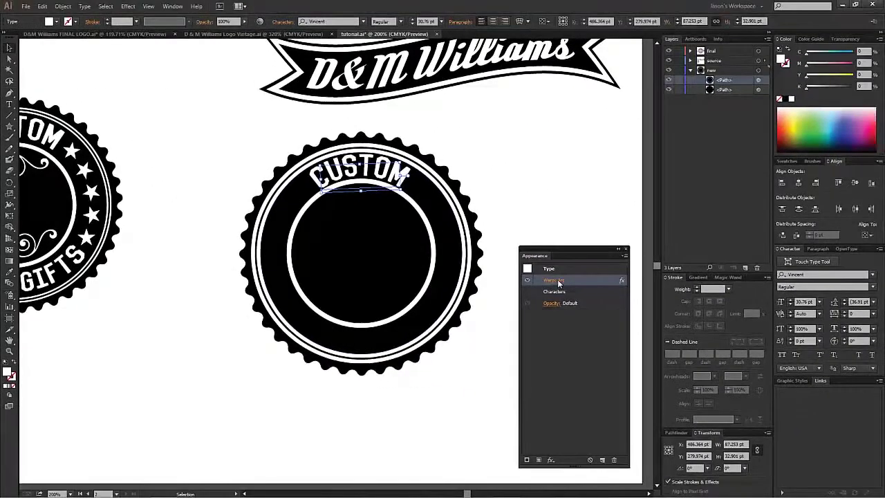
Step: Flatten the CUSTOM arc to about 36% bend and shrink the text slightly
left_click(830, 251)
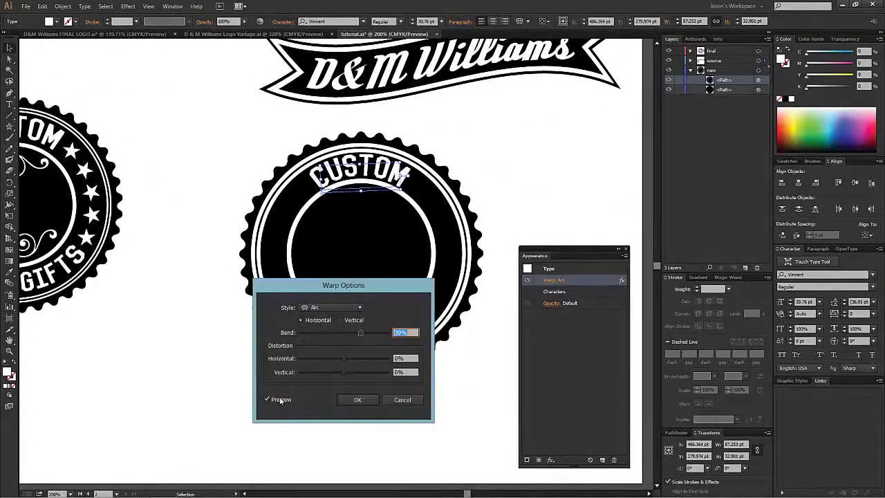
left_click(358, 331)
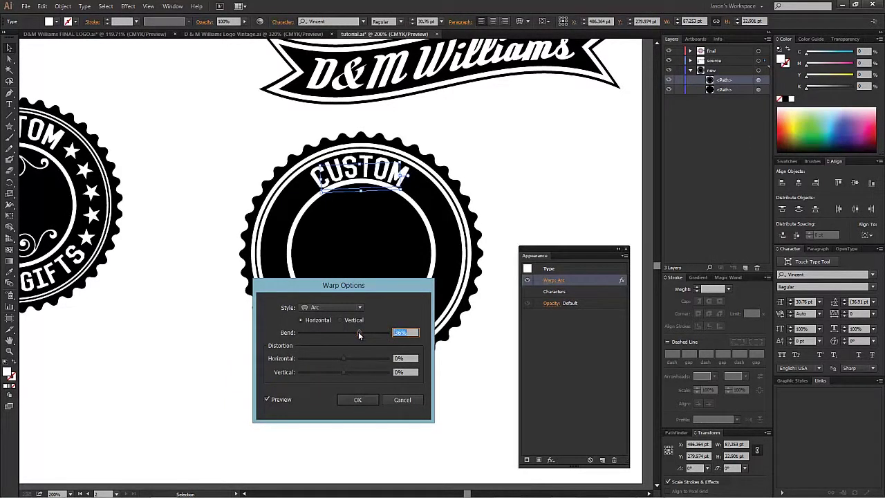
left_click(357, 400)
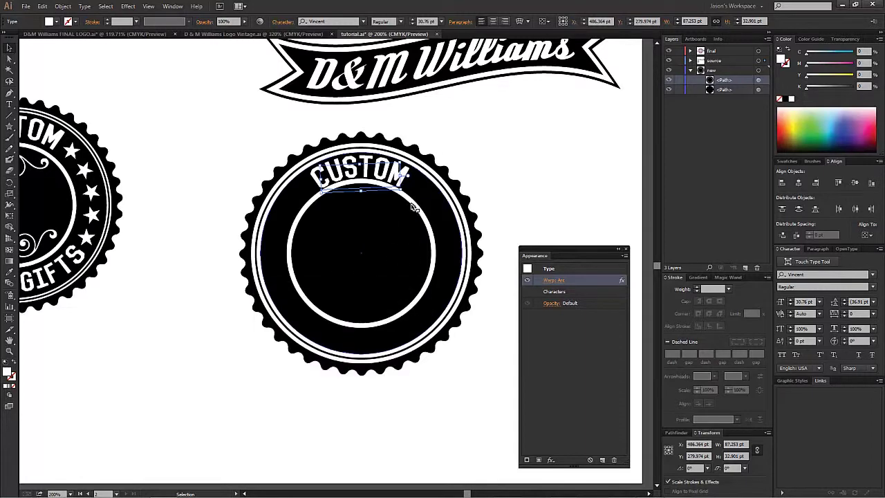
mouse_move(403, 191)
left_mouse_down()
mouse_move(416, 194)
mouse_move(398, 187)
left_mouse_up()
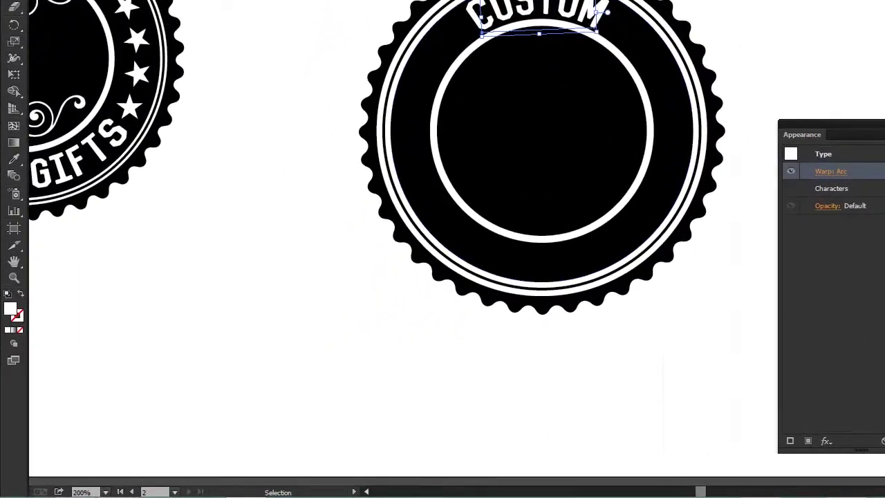
Step: Alt-drag a copy of PHOTO GIFTS onto the new badge's bottom and give it a downward Arc warp
left_click(97, 164)
left_click_drag(97, 164, 604, 230)
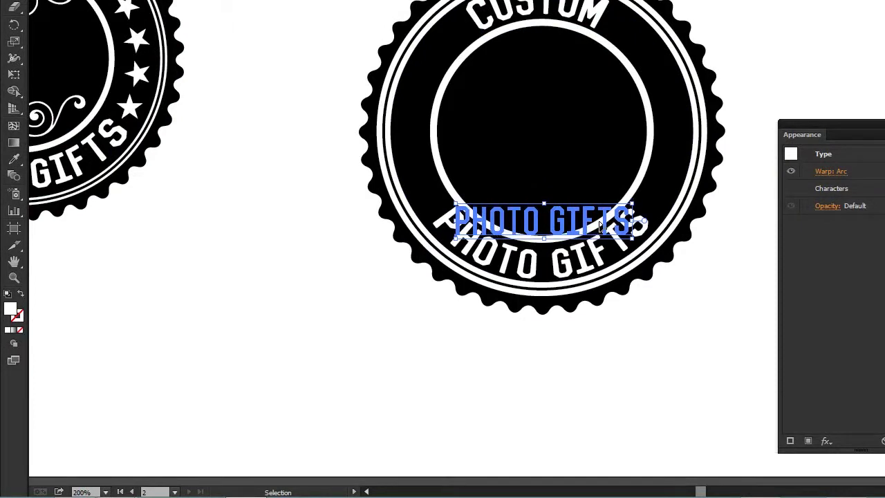
left_click(830, 172)
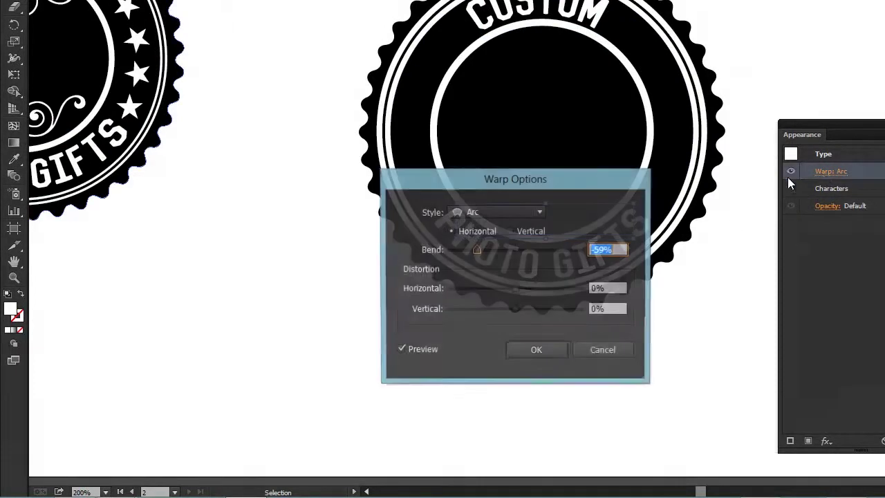
left_click_drag(484, 178, 380, 199)
left_click_drag(285, 242, 206, 207)
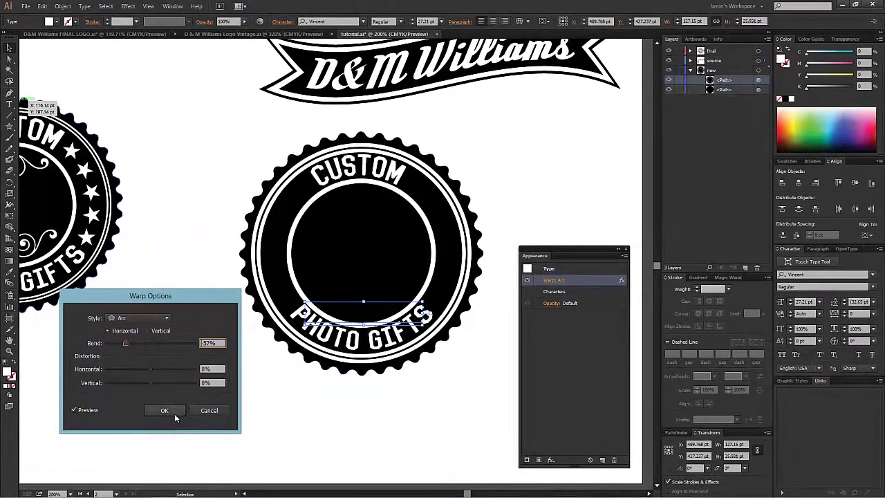
left_click(164, 410)
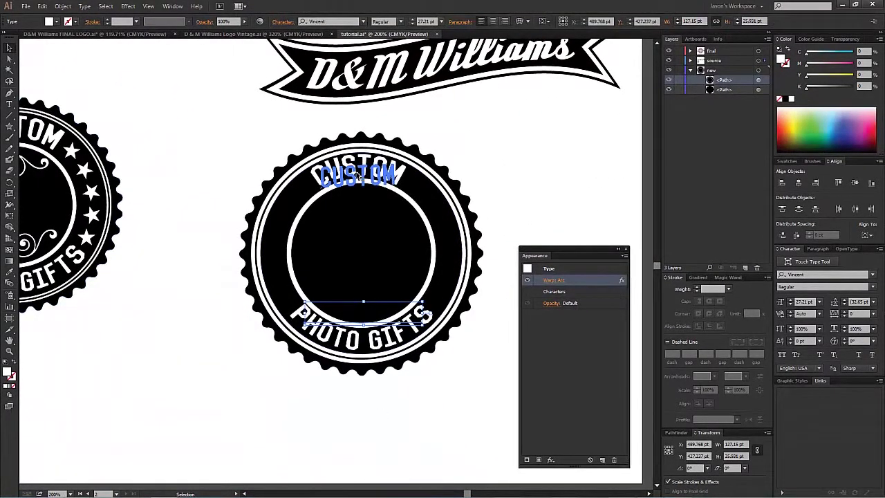
Step: Horizontally center PHOTO GIFTS with CUSTOM using the Align panel
left_click(358, 177, "shift")
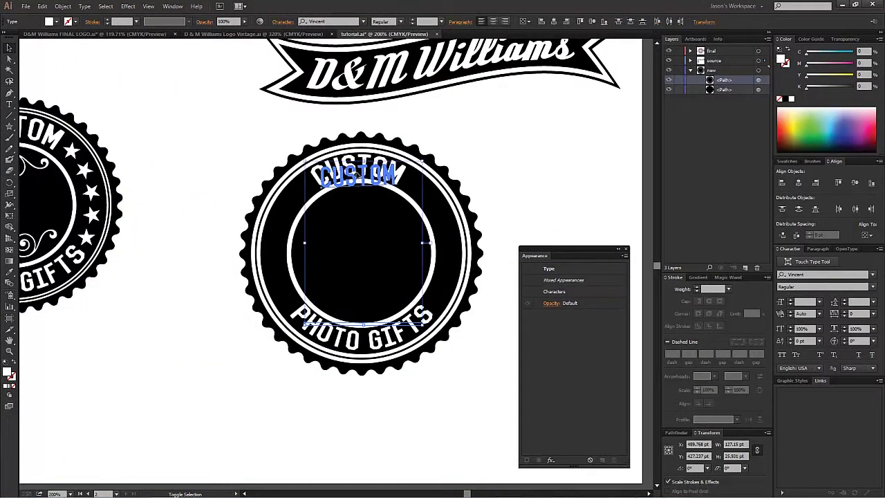
left_click(799, 184)
left_click(567, 143)
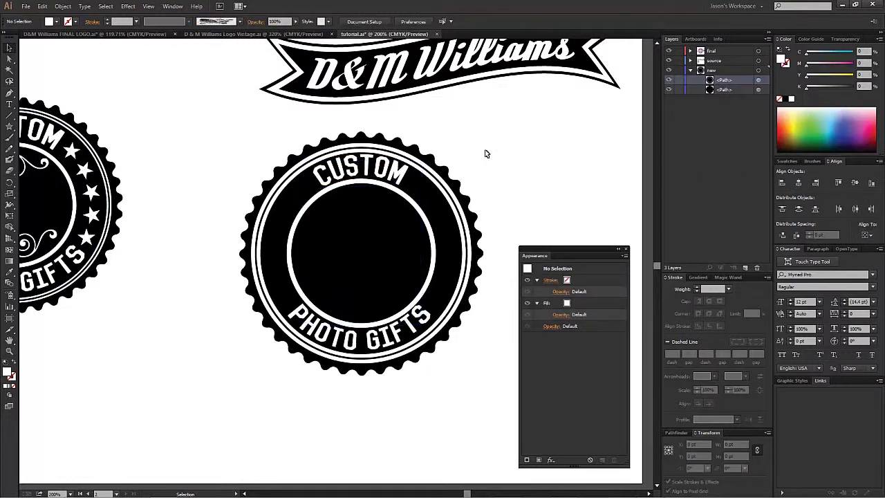
Step: Copy the old badge's swirl twice into the new badge, above PHOTO GIFTS and under CUSTOM
left_click(39, 243)
left_click_drag(40, 244, 406, 278)
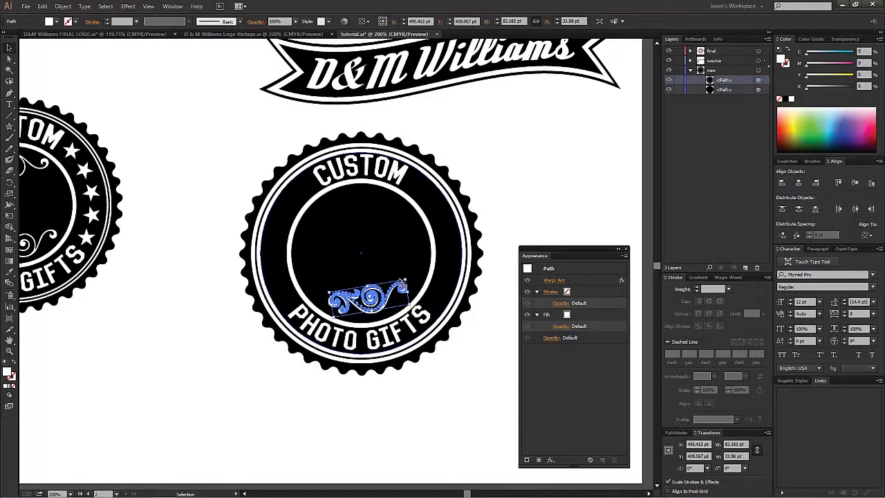
left_click(40, 168)
left_click_drag(40, 168, 389, 203)
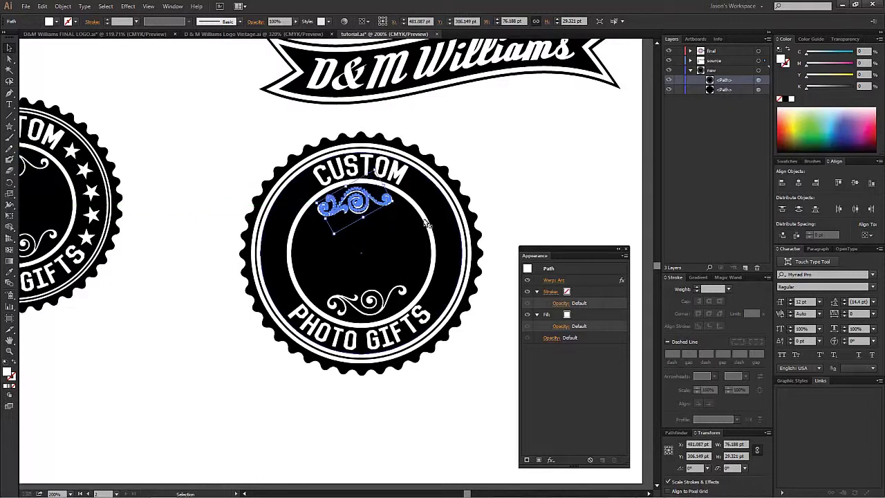
Step: Enlarge the upper swirl slightly and nudge it down and left into place
mouse_move(394, 201)
left_mouse_down()
mouse_move(415, 195)
mouse_move(401, 199)
left_mouse_up()
key("Down")
key("Down")
key("Down")
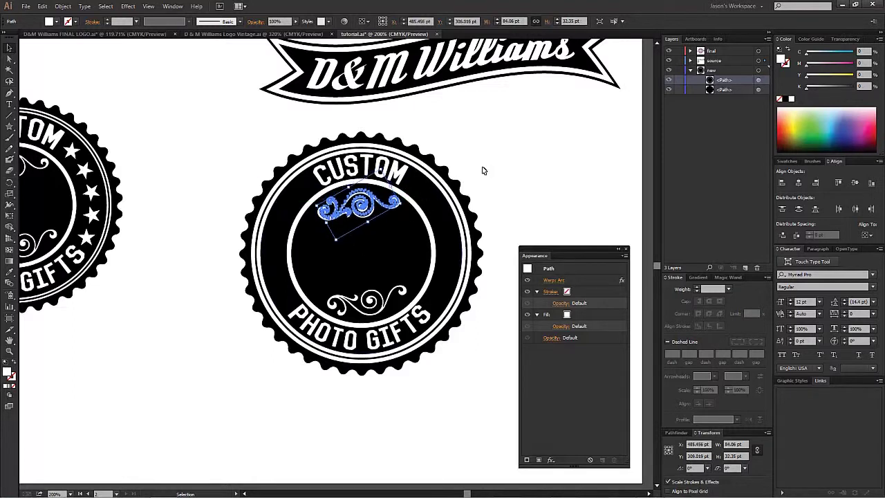
key("Left")
key("Left")
left_click(176, 217)
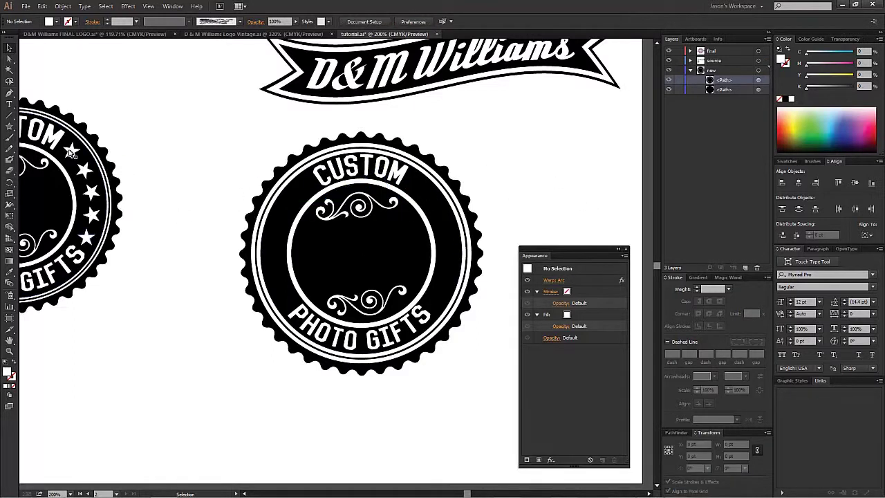
left_click(86, 236)
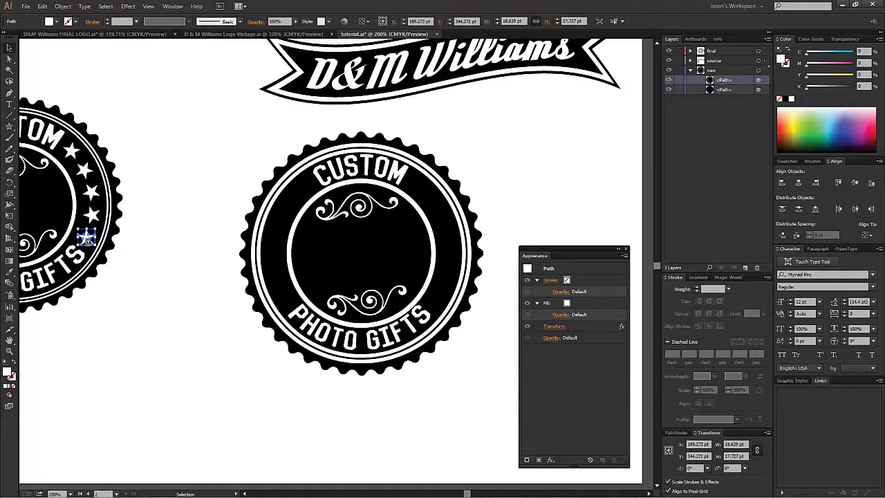
Step: Copy the star columns and place one on each side of the new badge
left_click_drag(88, 239, 437, 303)
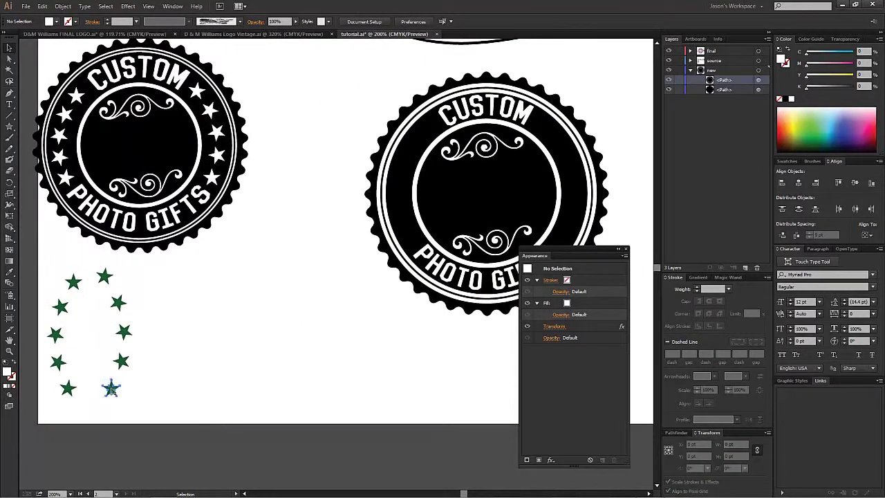
left_click(110, 388)
left_click_drag(111, 391, 574, 239)
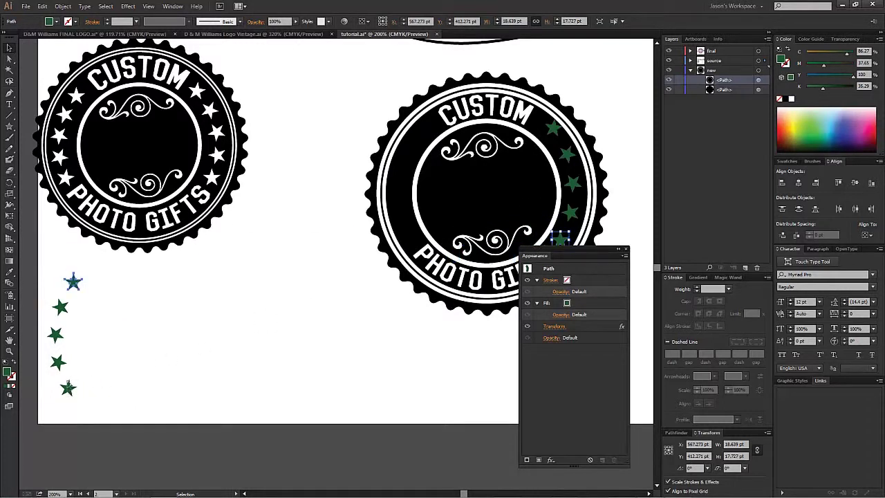
left_click_drag(73, 281, 426, 137)
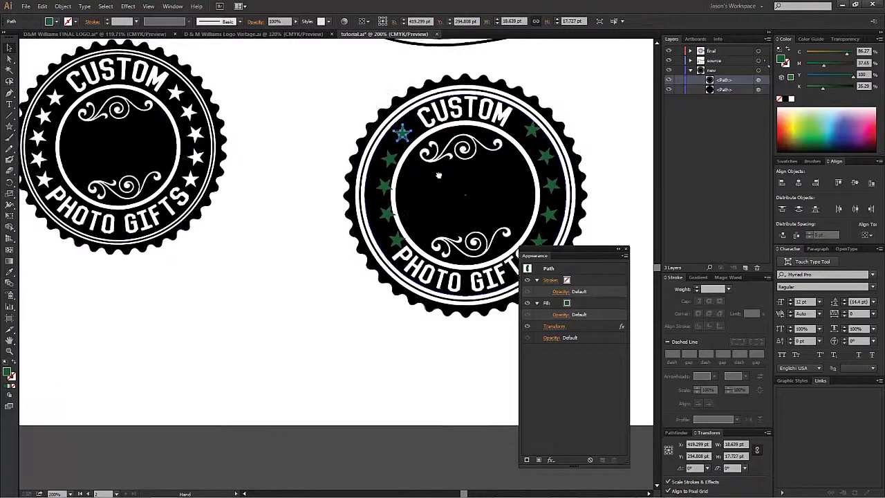
left_click_drag(438, 175, 396, 183)
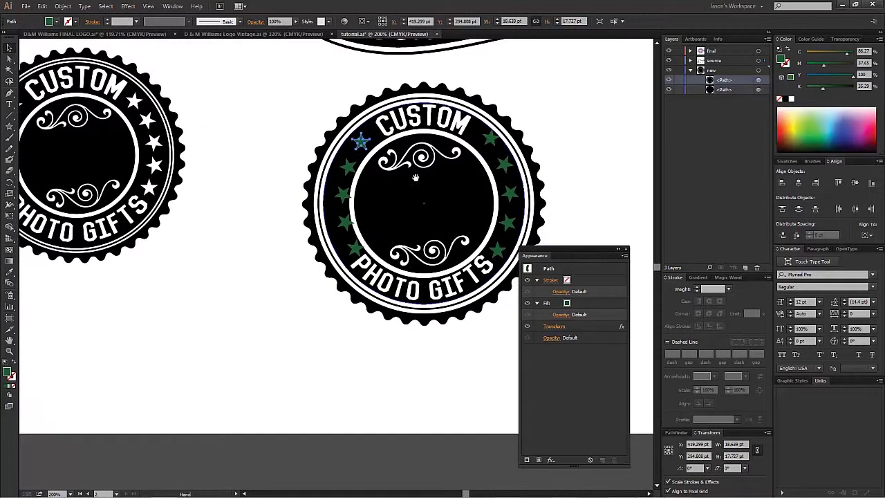
Step: Make the right-side stars white
left_click(498, 250)
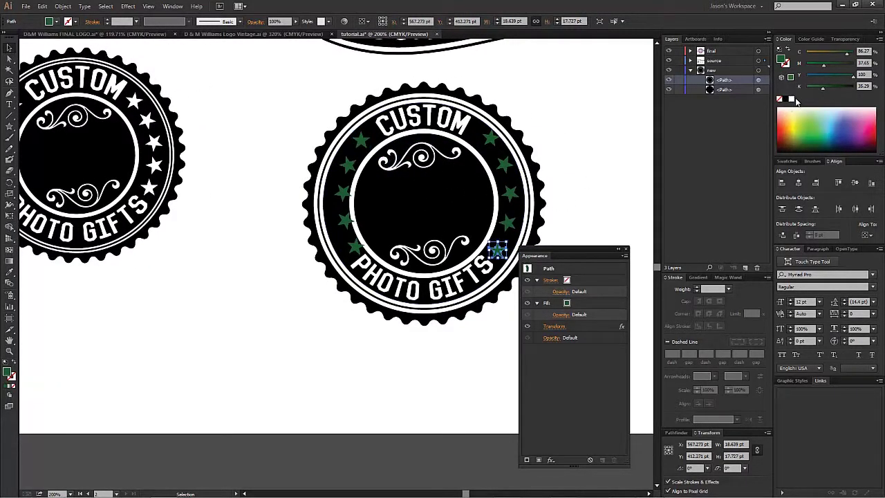
left_click(792, 99)
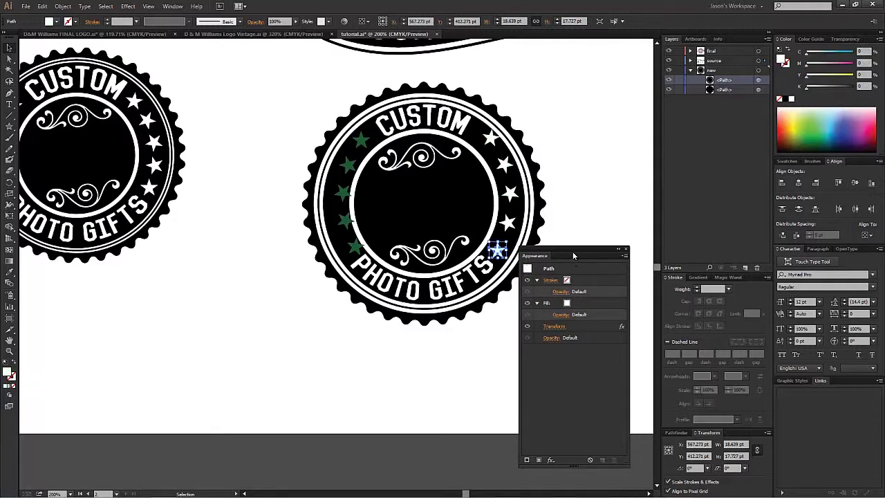
left_click_drag(572, 255, 593, 227)
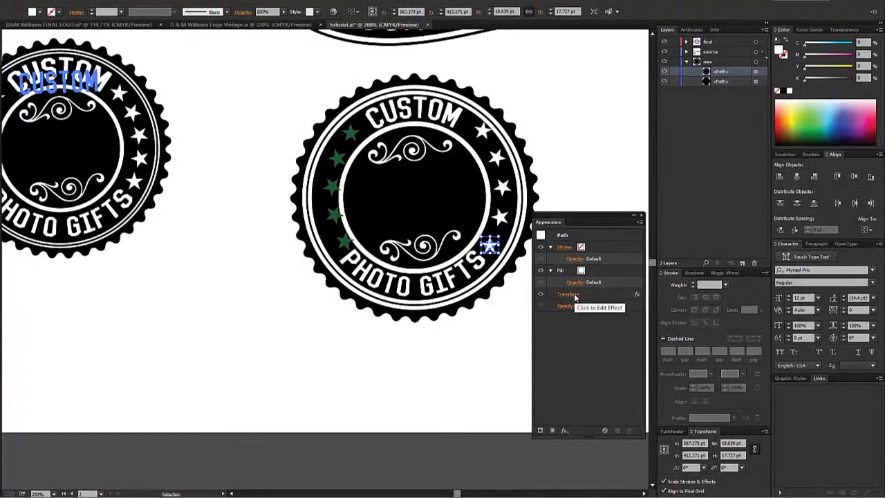
Step: Set the right stars' Transform effect horizontal move to 10 pt
left_click(569, 295)
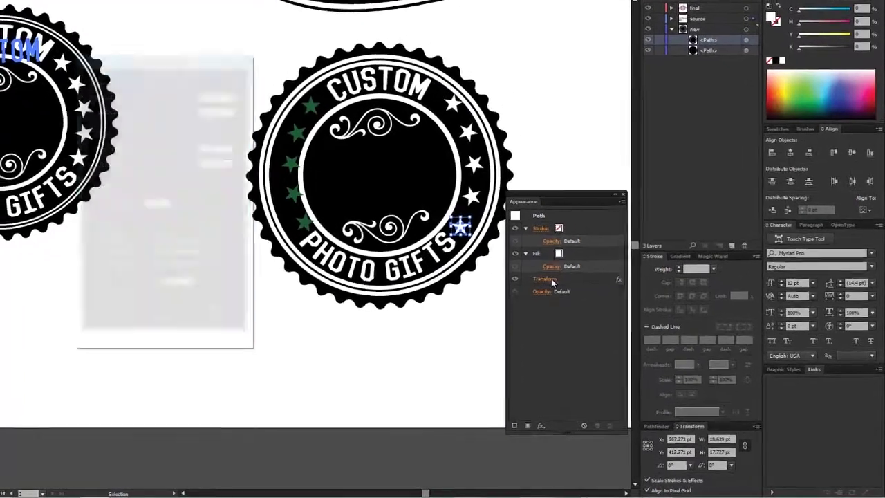
left_click_drag(116, 74, 130, 76)
left_click(46, 316)
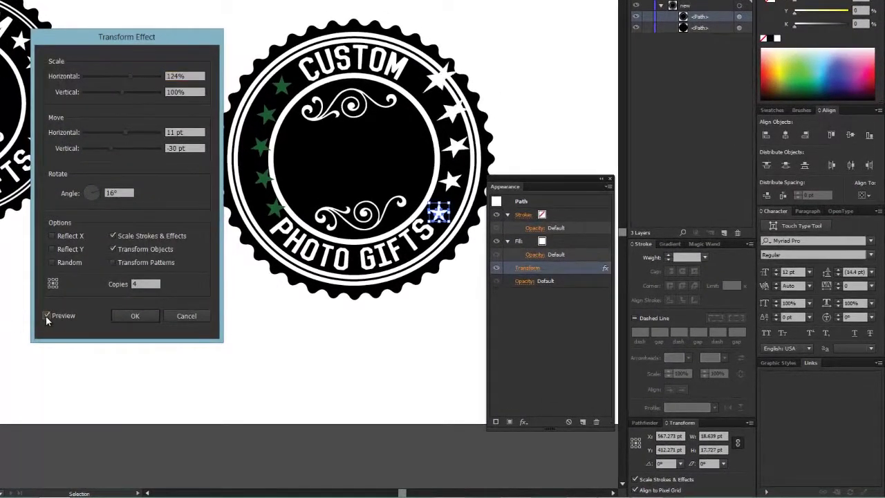
left_click(130, 76)
left_click(183, 315)
left_click(527, 268)
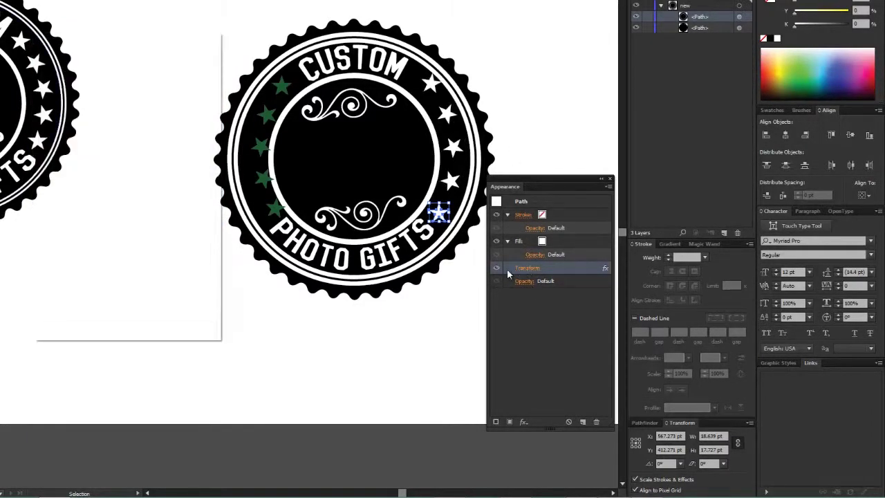
left_click(46, 315)
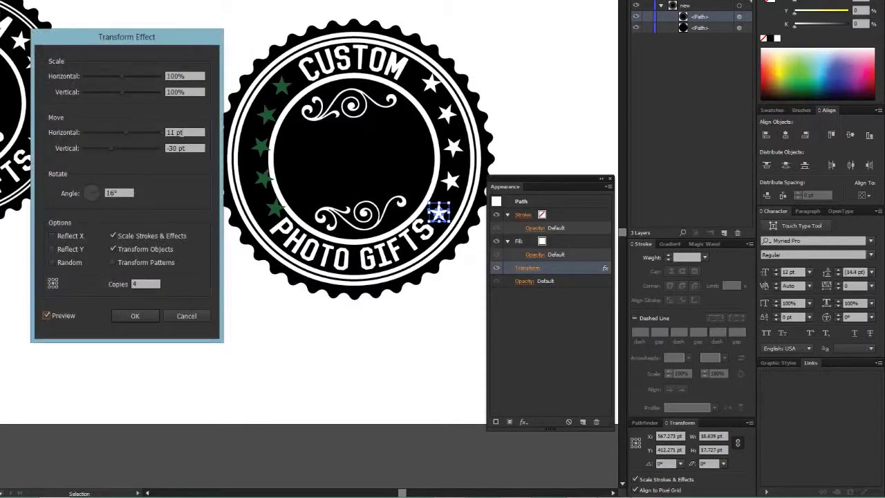
left_click(187, 132)
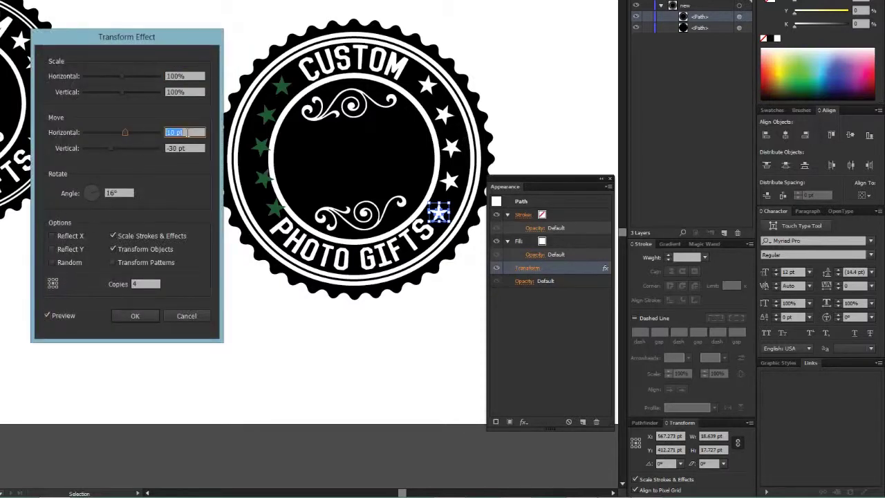
key("Down")
left_click(154, 311)
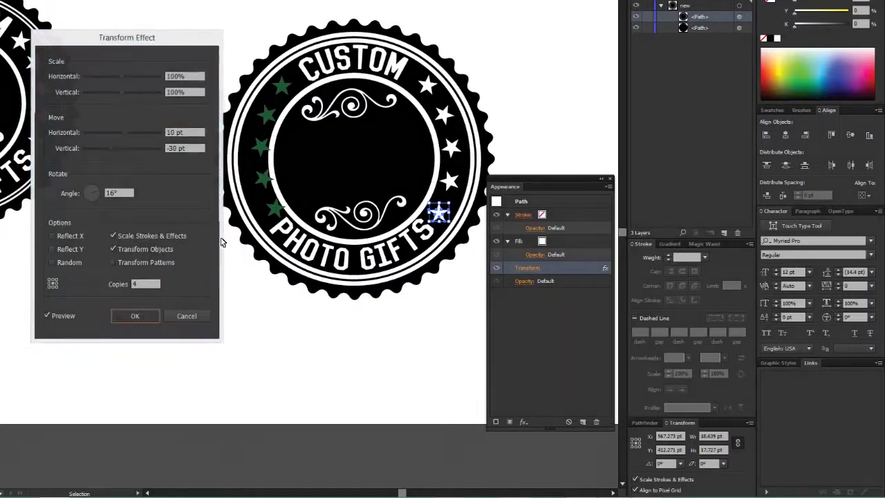
Step: Make the left-side stars white and set their Transform horizontal move to -16 pt
left_click(281, 85)
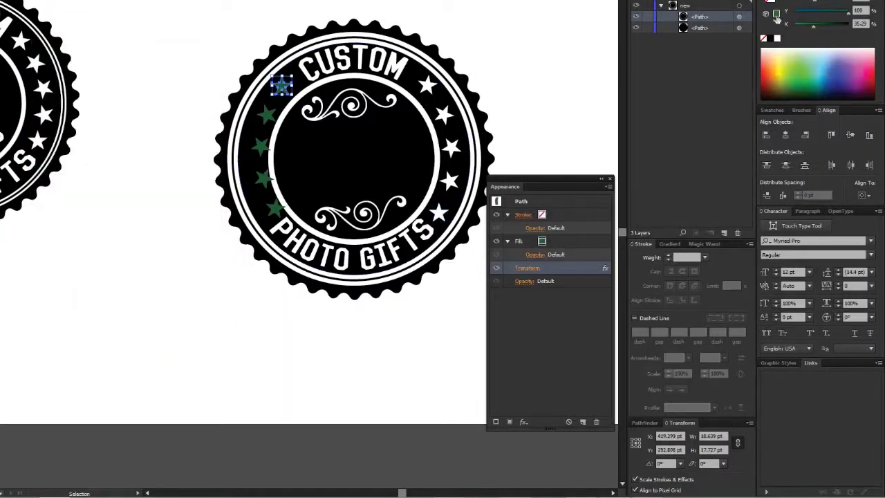
left_click(777, 40)
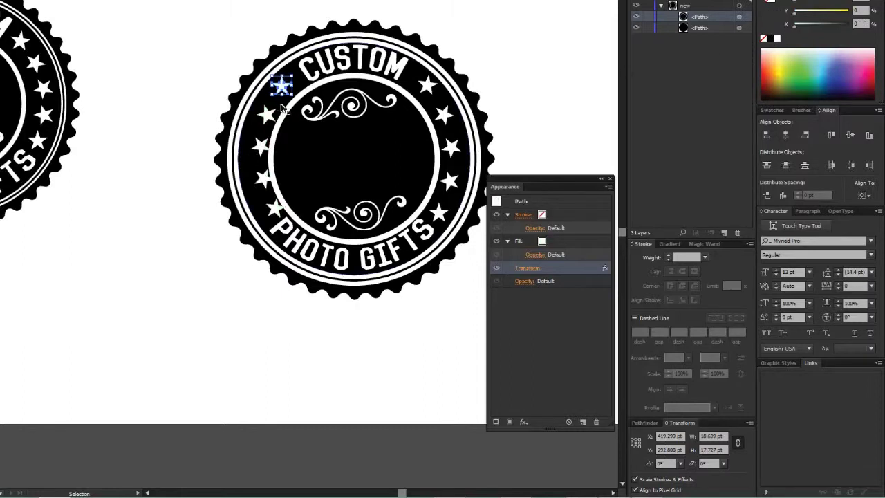
left_click(529, 268)
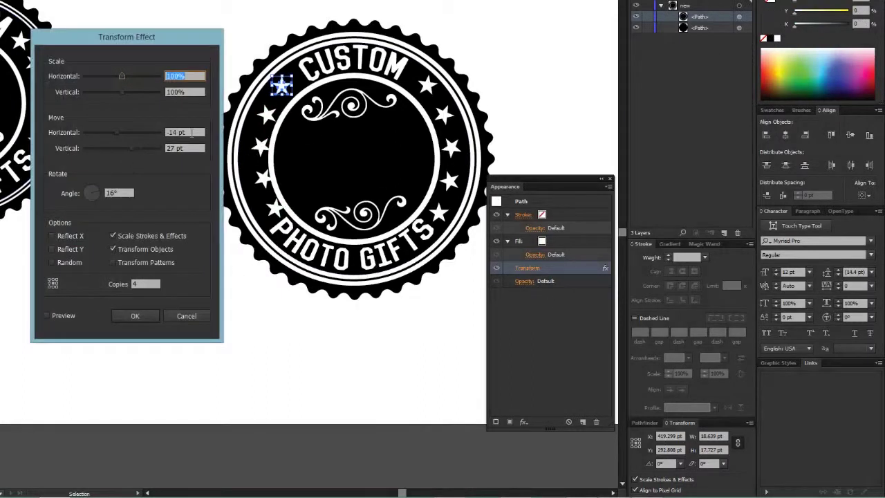
left_click(191, 132)
left_click(48, 315)
left_click(195, 133)
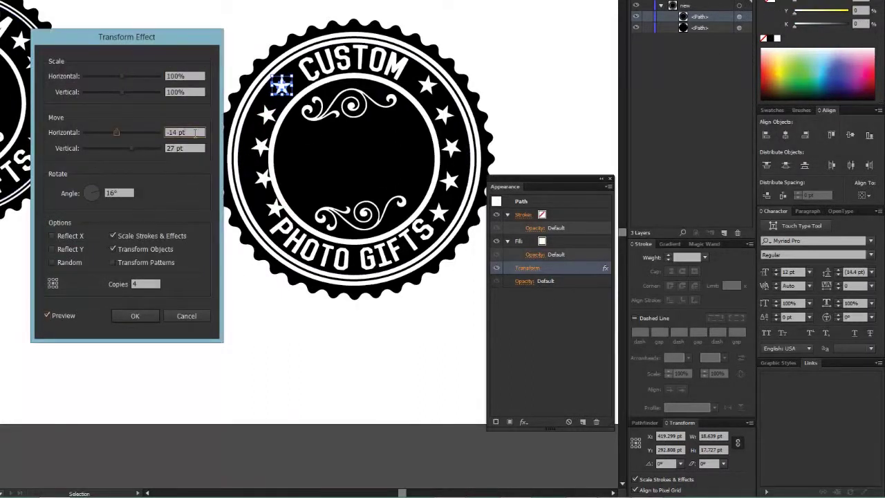
key("Down")
key("Down")
key("Down")
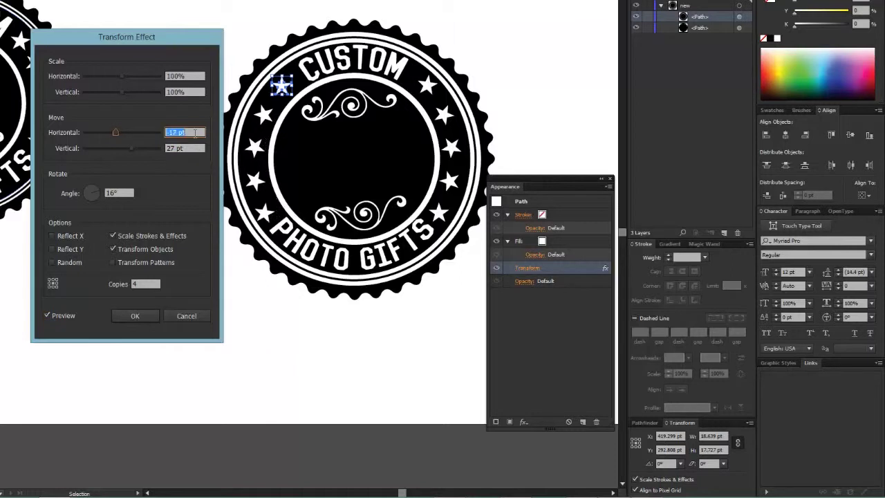
key("Up")
key("Down")
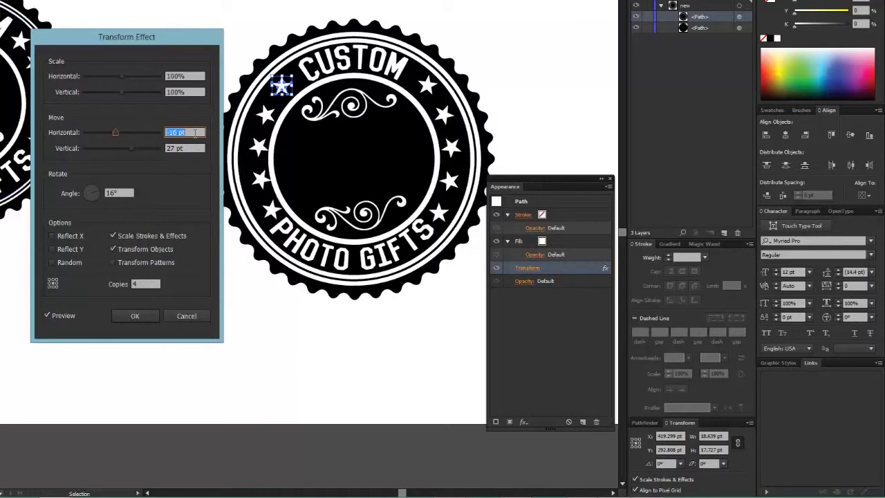
left_click(138, 316)
left_click(141, 323)
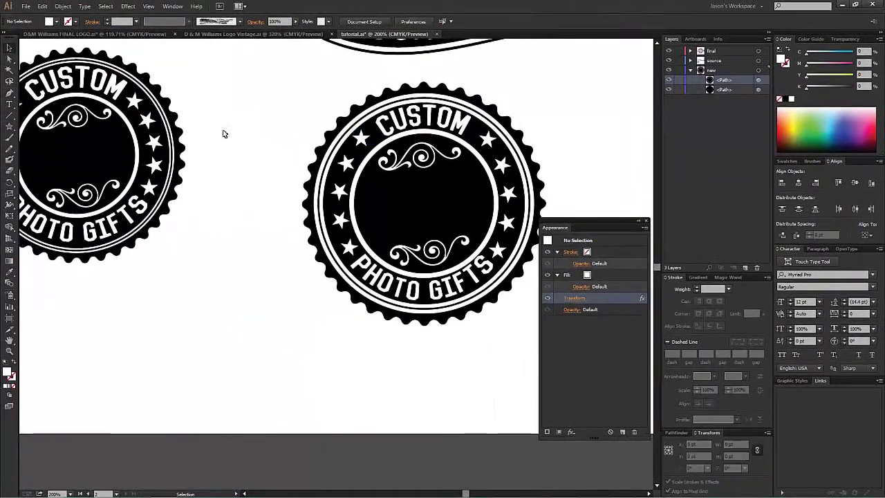
Step: Move the D&M Williams banner down across the middle of the badge
left_click_drag(283, 85, 148, 200)
left_click(363, 116)
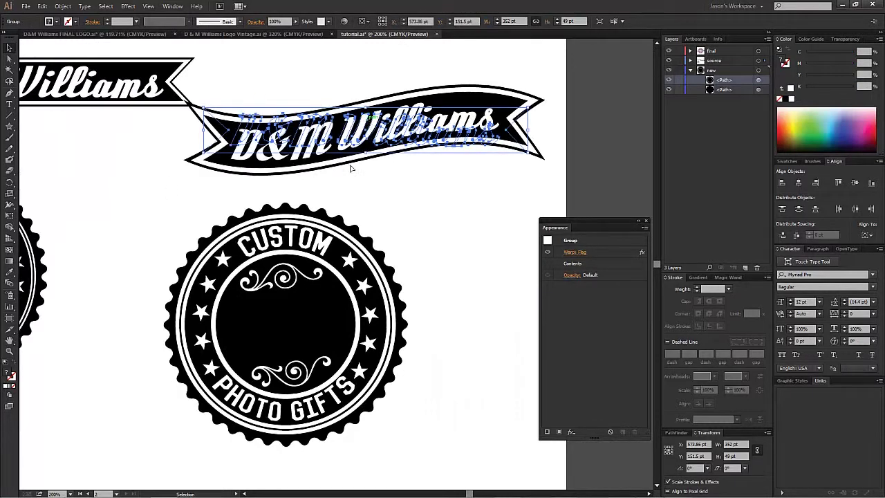
left_click_drag(350, 168, 246, 373)
left_click_drag(274, 331, 275, 320)
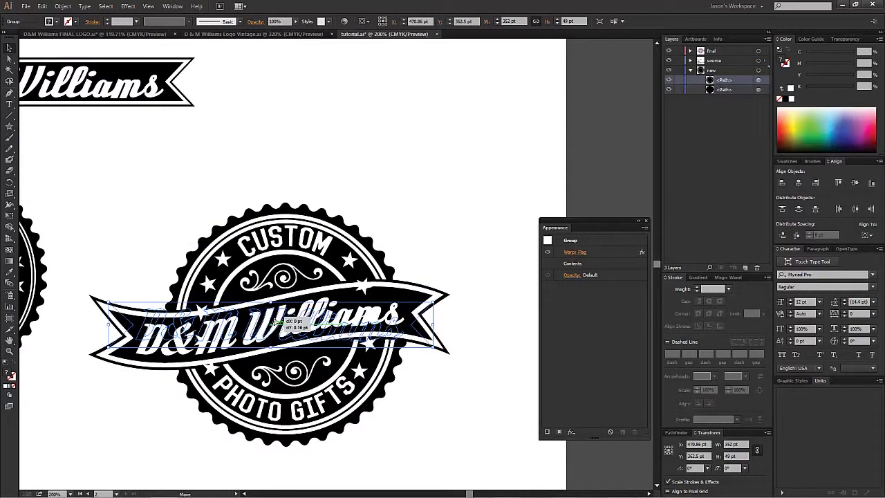
left_click_drag(274, 320, 275, 323)
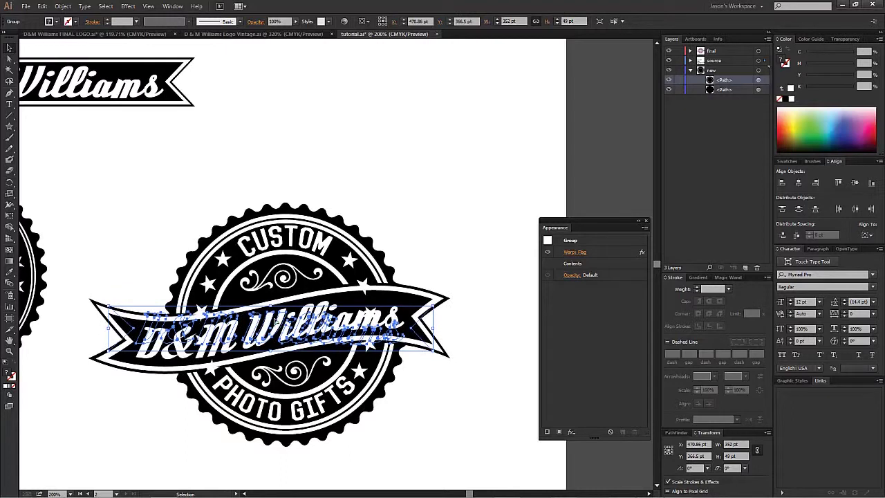
left_click(489, 225)
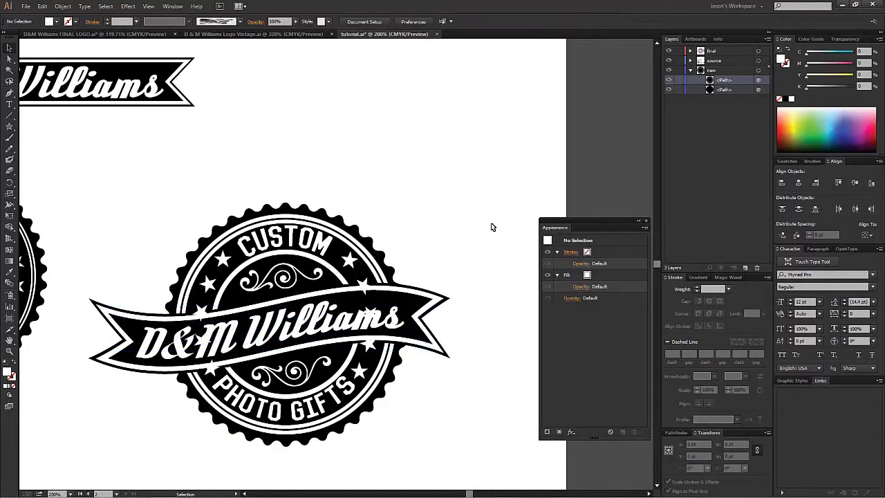
Step: Duplicate the star left of CUSTOM in place with copy and paste-in-front
left_click(360, 371)
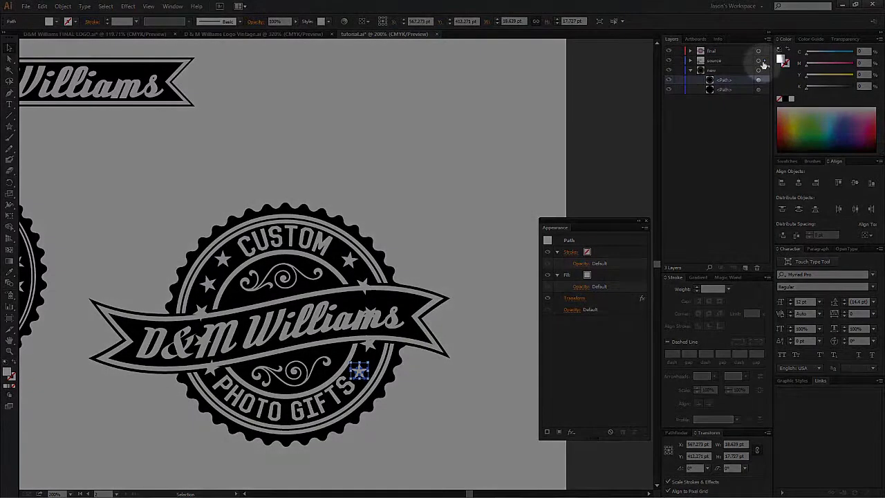
left_click(540, 122)
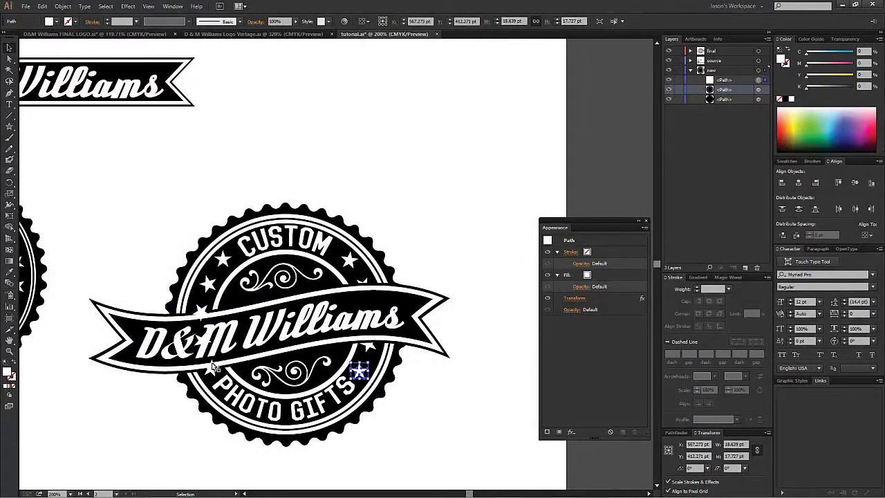
left_click(223, 258)
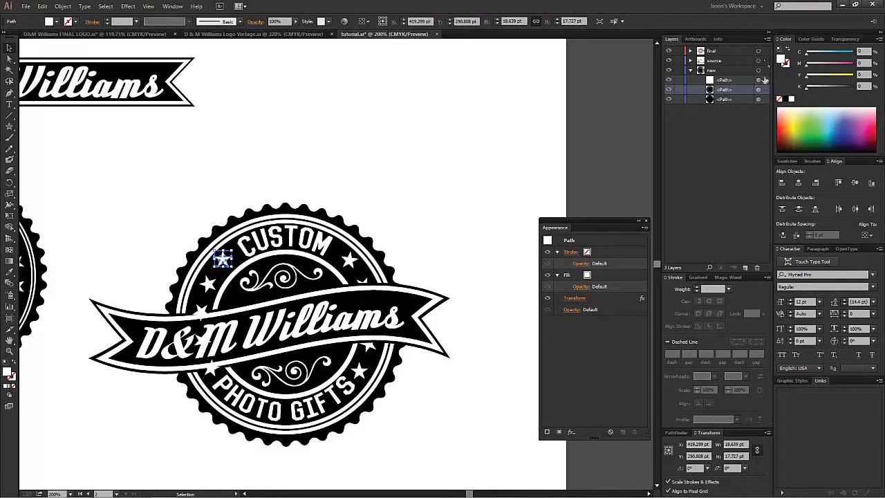
key("ctrl+c")
key("ctrl+f")
left_click(431, 183)
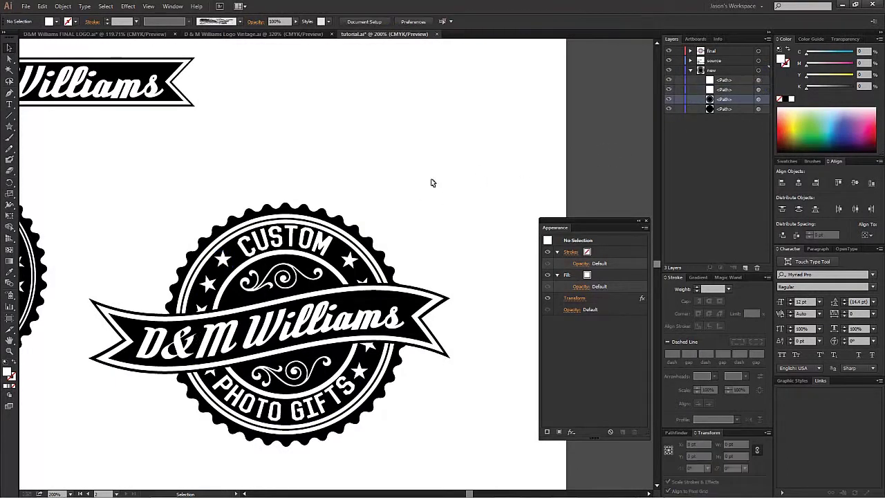
Step: Nudge the banner right and up, then marquee-select the whole logo
left_click(426, 299)
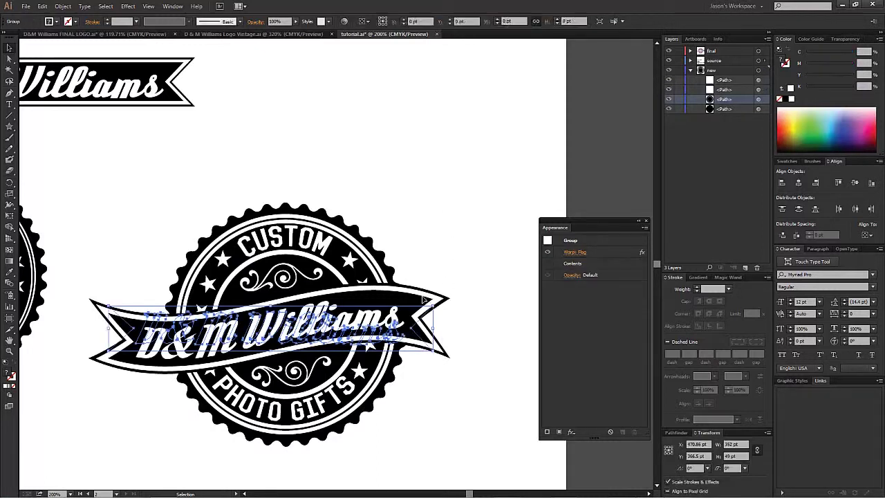
key("Right")
key("Right")
key("Right")
key("Right")
key("Right")
key("Right")
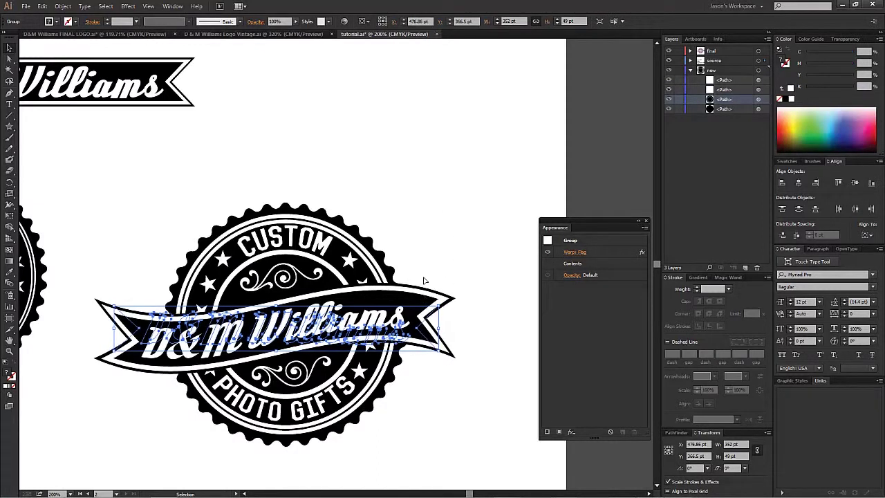
key("Up")
key("Up")
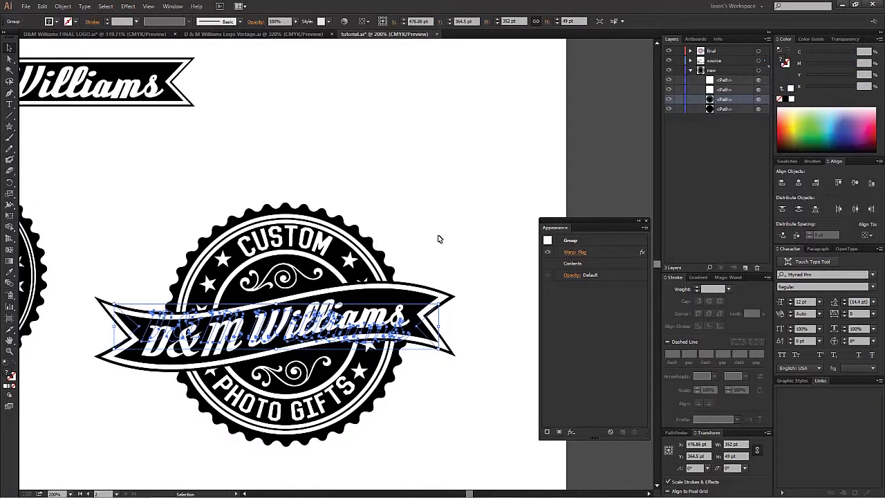
left_click(327, 129)
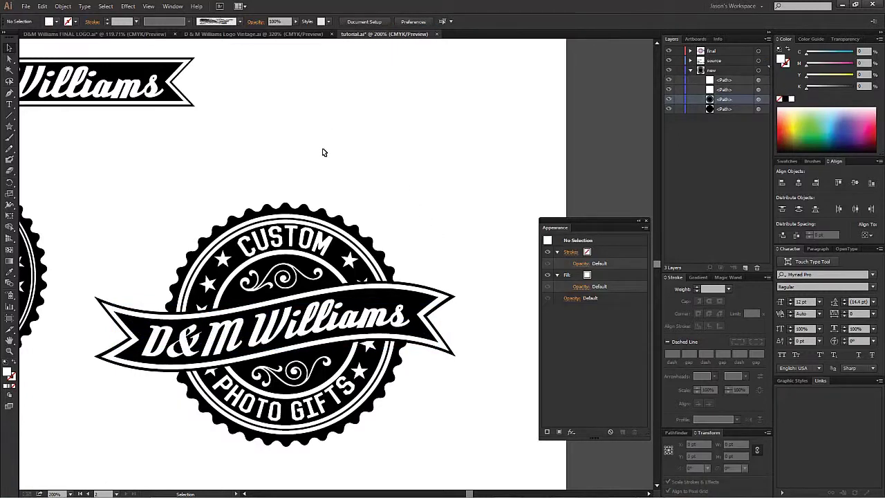
left_click_drag(321, 152, 291, 101)
left_click_drag(132, 113, 438, 408)
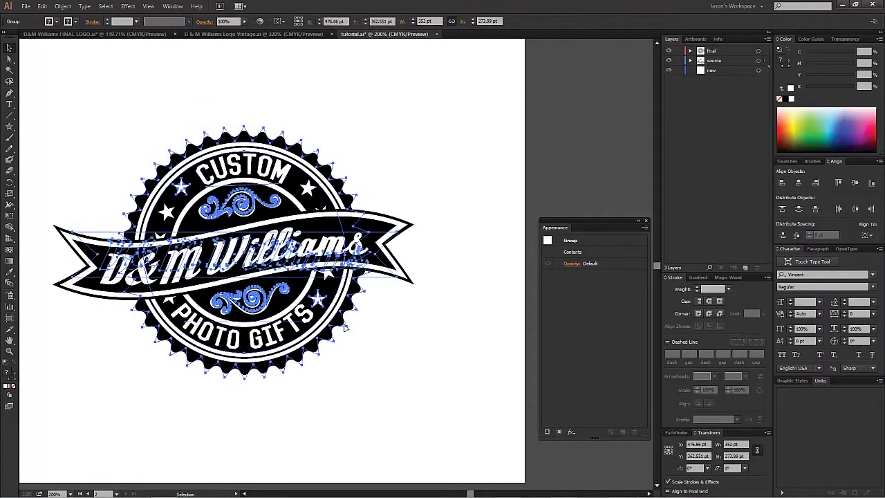
Step: Isolate the banner group, apply Object > Expand Appearance, and exit isolation
left_click(414, 366)
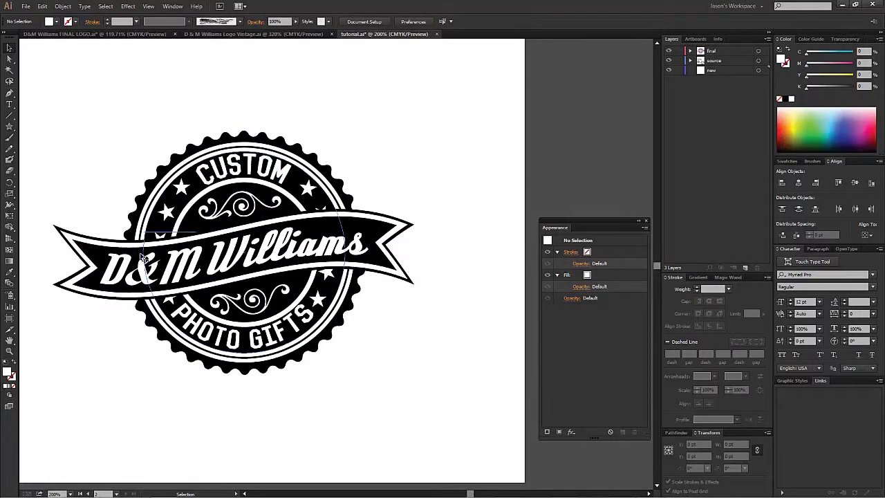
left_click(290, 262)
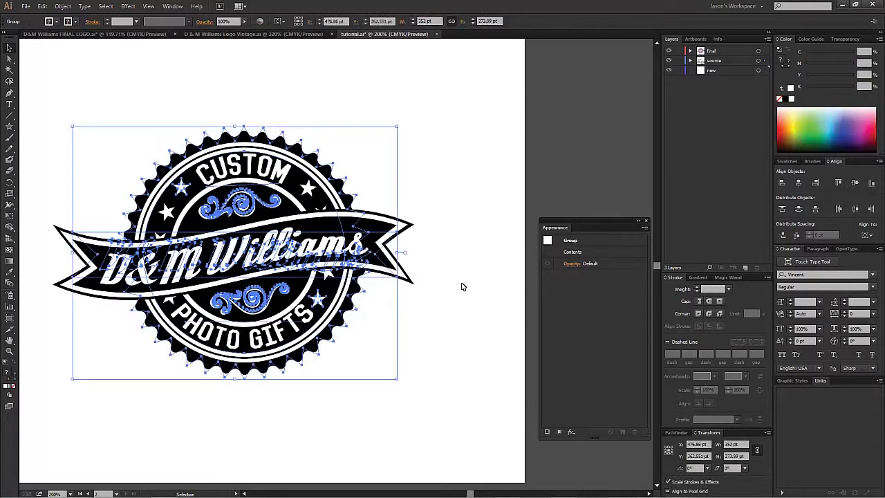
double_click(352, 276)
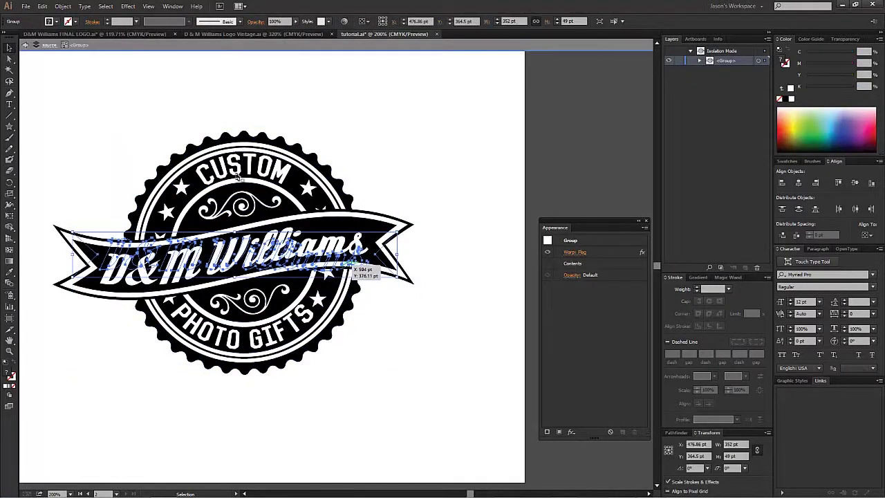
left_click(63, 6)
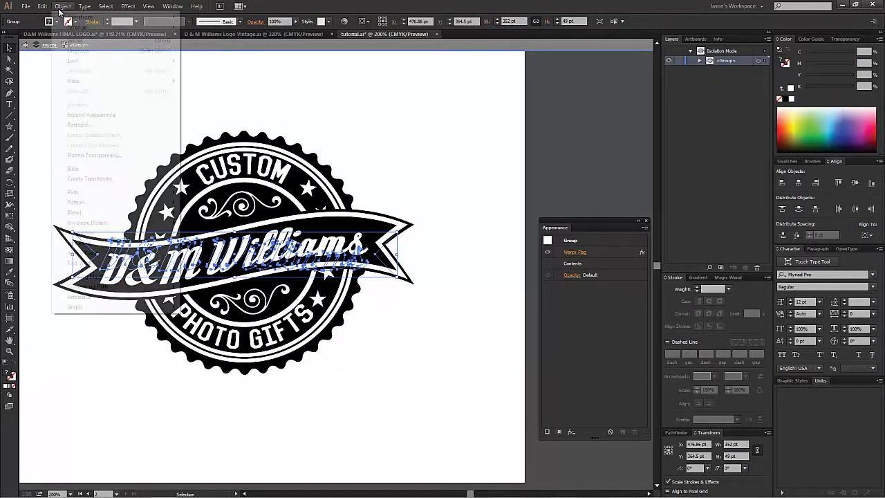
left_click(103, 116)
double_click(264, 91)
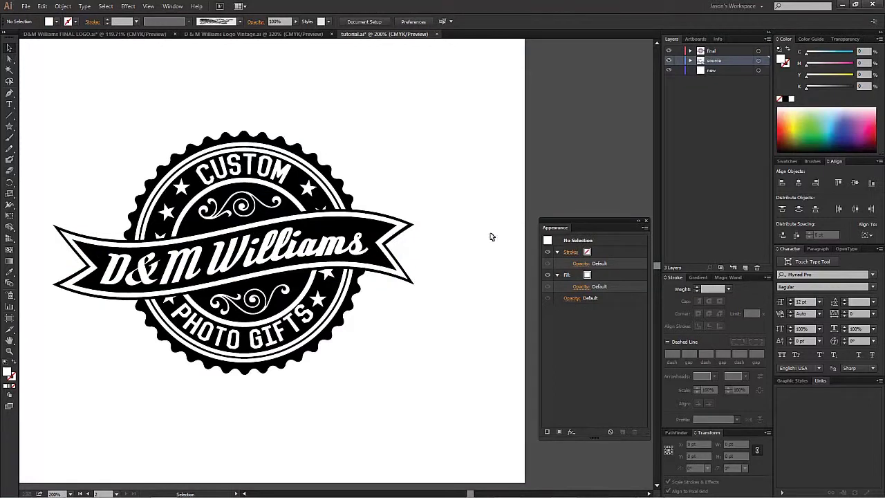
Step: Enter Isolation Mode on the logo group and clear the selection
left_click_drag(620, 220, 590, 164)
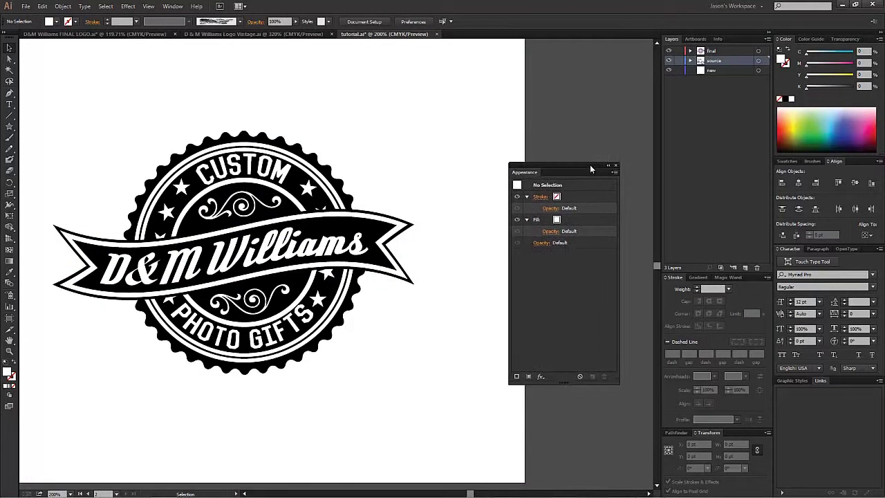
left_click(297, 286)
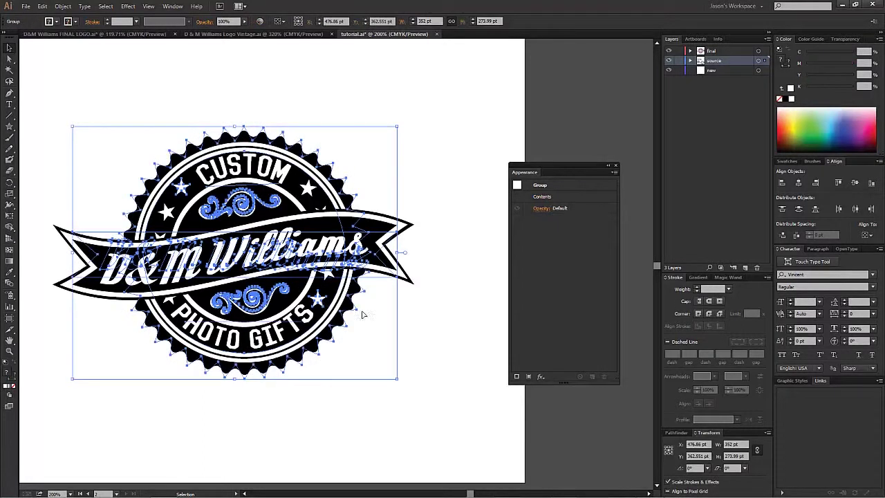
double_click(296, 285)
key("ctrl+shift+a")
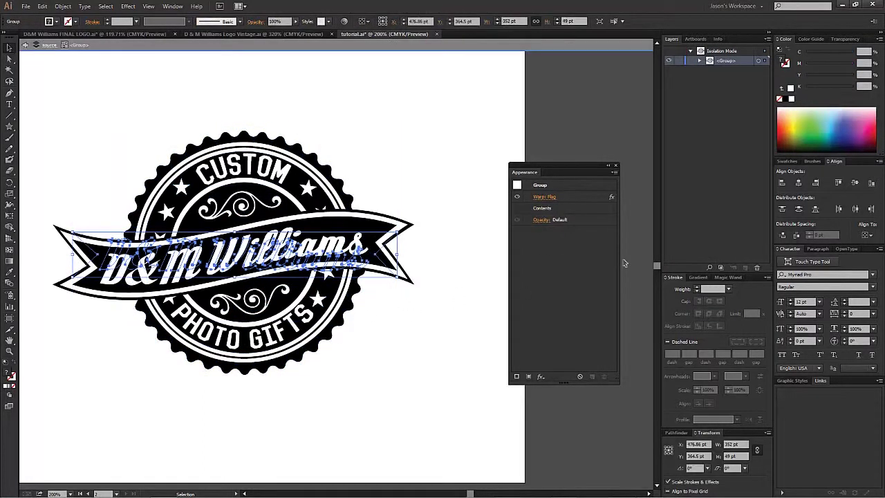